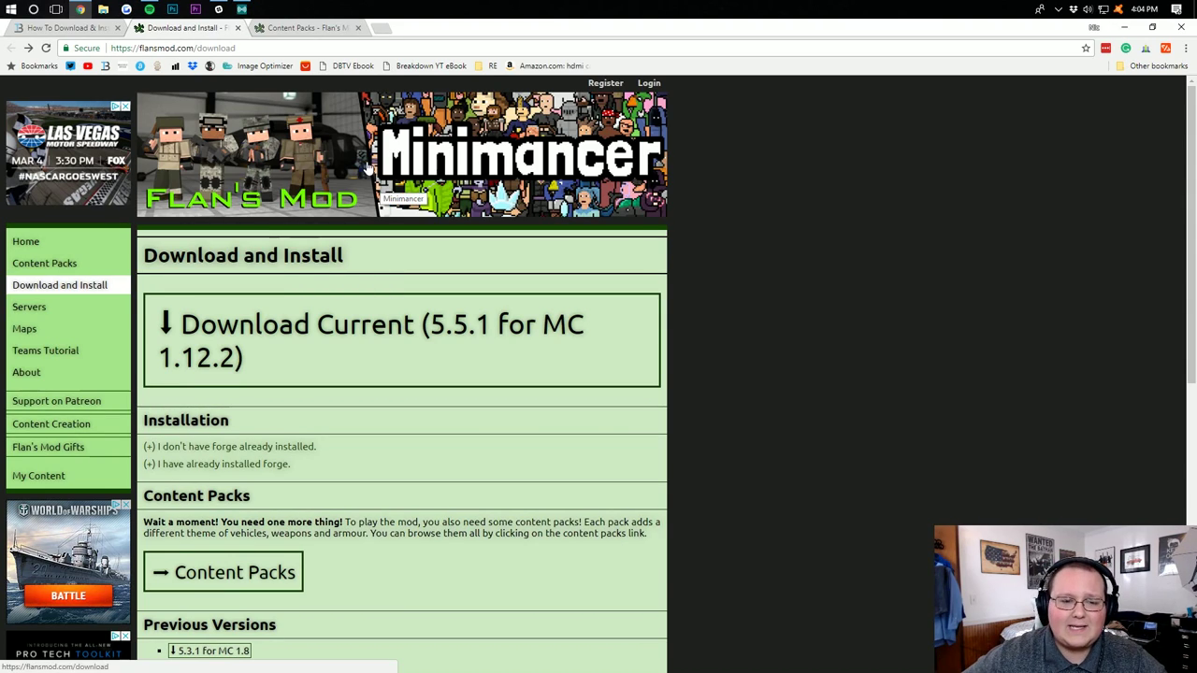
# - Switch to the Flan's Mod Content Packs page, briefly checking the download page tab
pyautogui.click(291, 25)
pyautogui.scroll(-2, 458, 193)
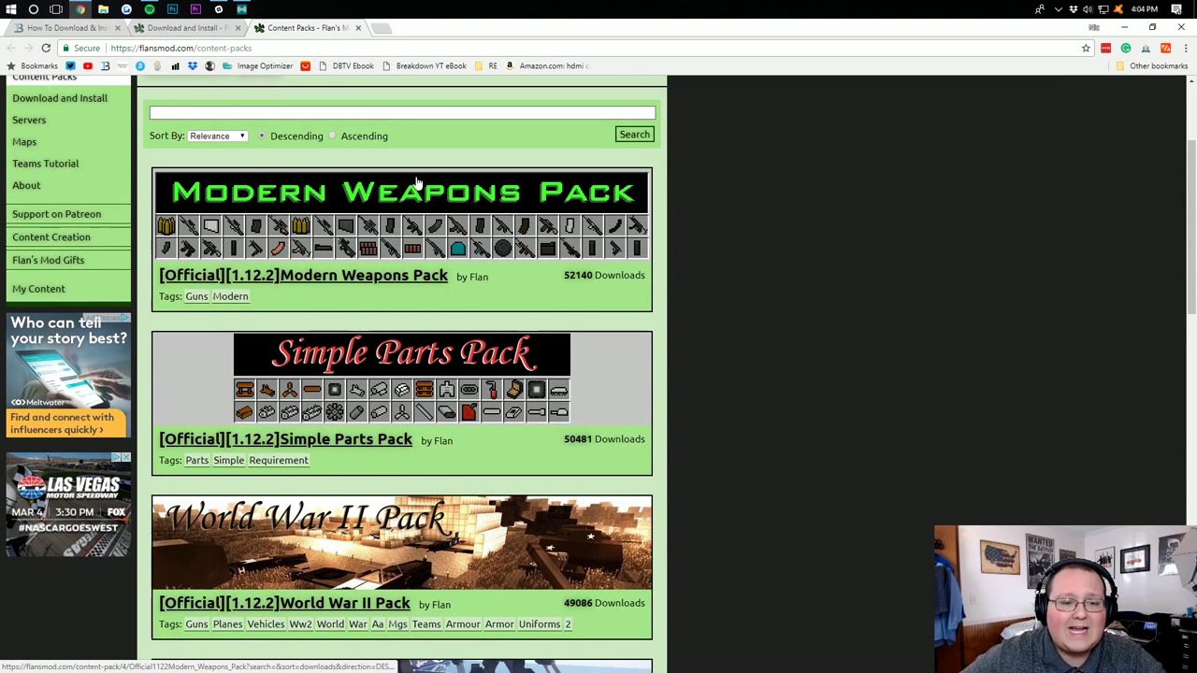
pyautogui.scroll(2, 500, 241)
pyautogui.hotkey('ctrl', 'shift', 'Tab')
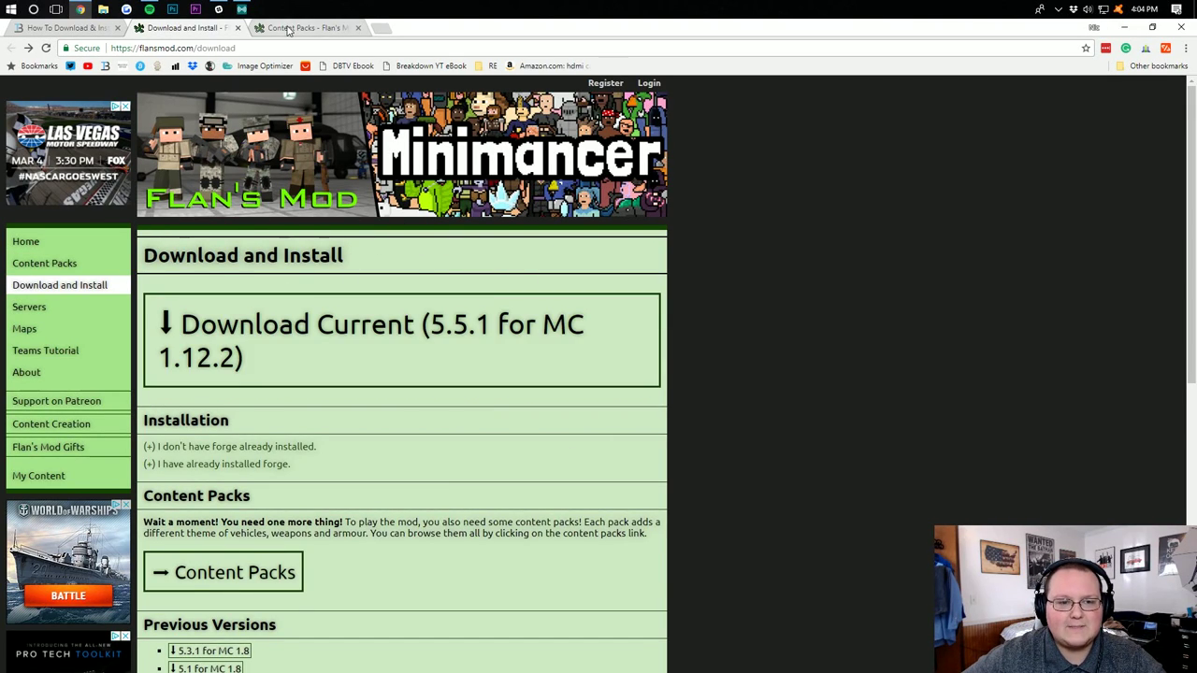
pyautogui.hotkey('ctrl', 'Tab')
# - Browse the content pack list, including Modern Weapons, FutureCraft V8 and the Manus packages
pyautogui.scroll(-1, 395, 240)
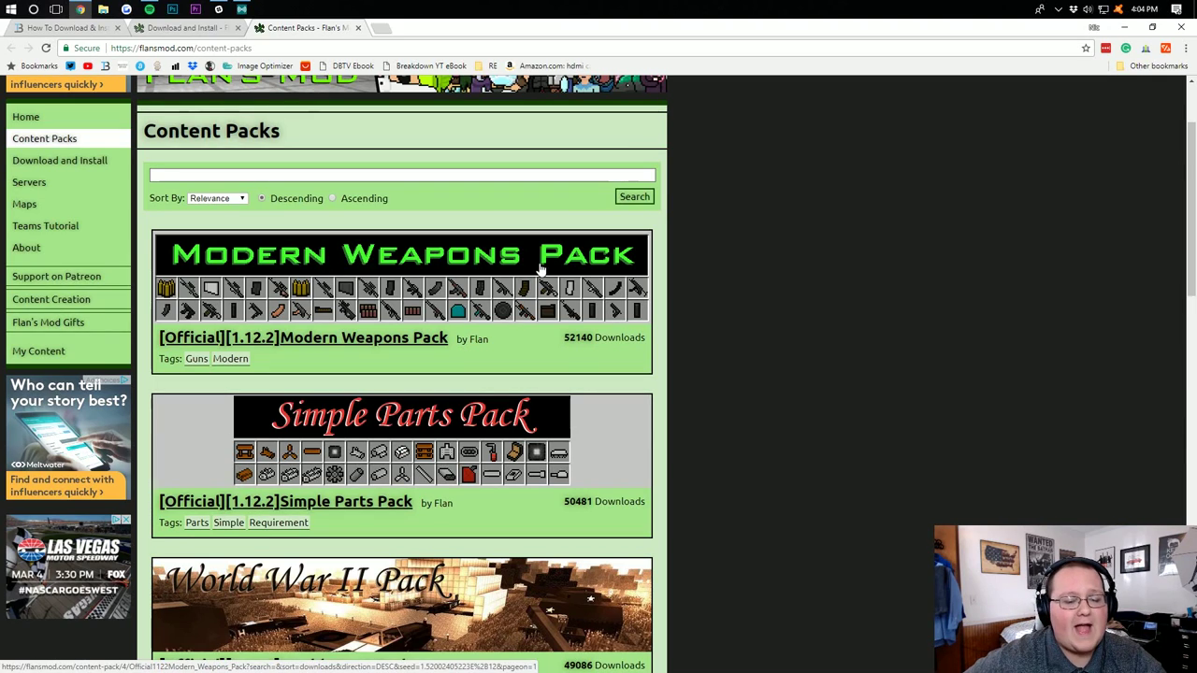
pyautogui.scroll(-2, 543, 280)
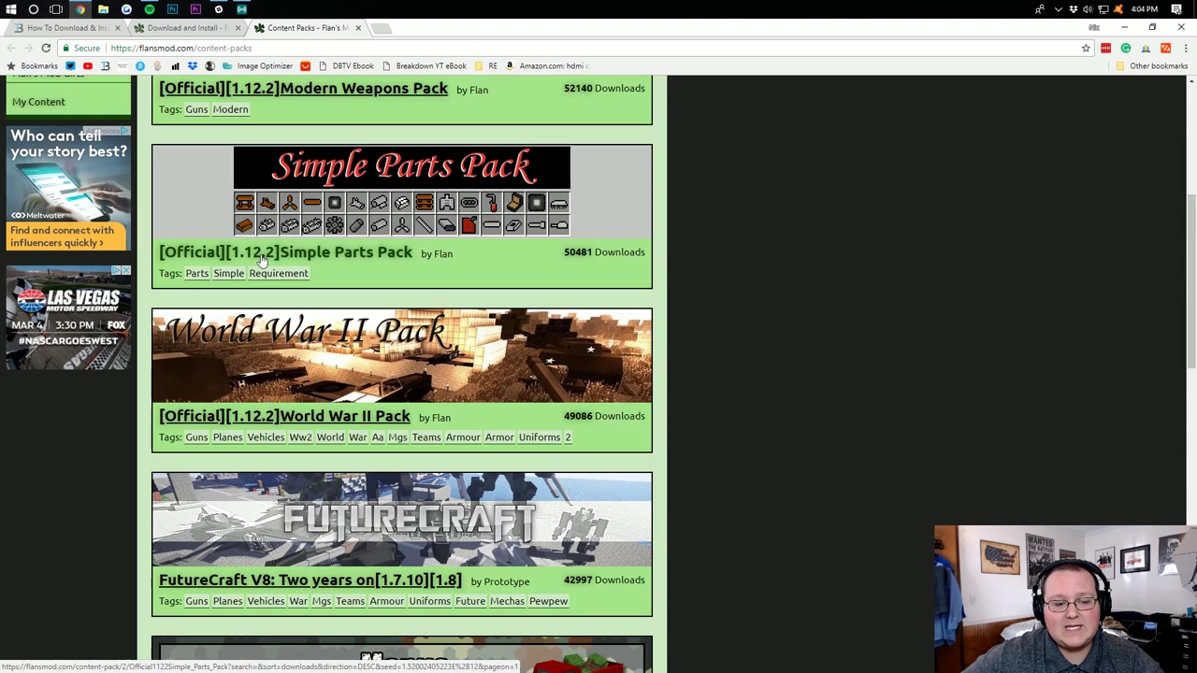
pyautogui.scroll(1, 258, 254)
pyautogui.scroll(-1, 502, 240)
pyautogui.scroll(-1, 502, 240)
pyautogui.scroll(-2, 505, 210)
pyautogui.scroll(-4, 514, 243)
pyautogui.scroll(20, 527, 272)
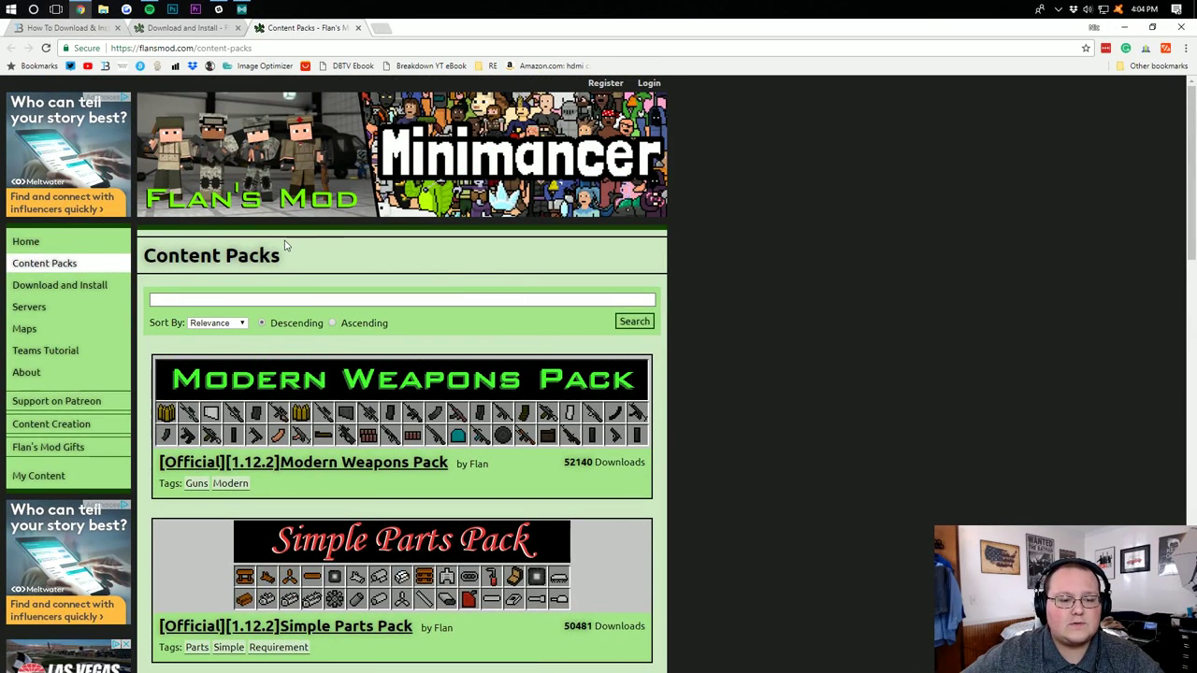
# - Focus the content pack search box and clear the stray '1' typed into it
pyautogui.click(224, 294)
pyautogui.write('1')
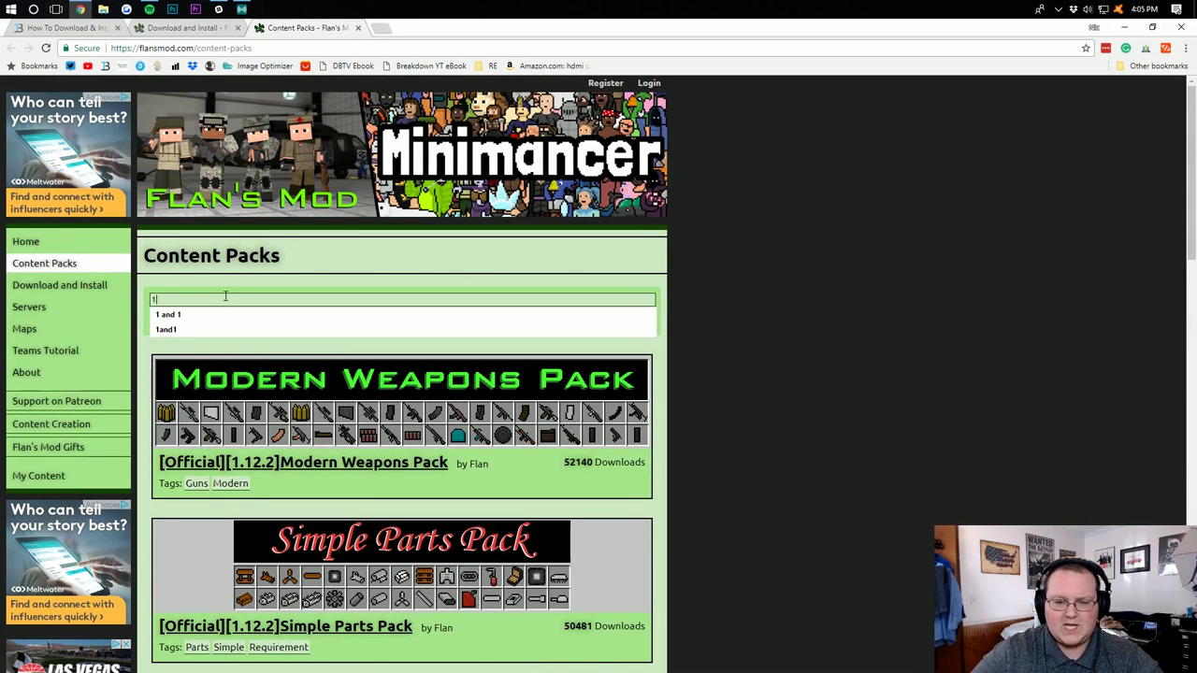
pyautogui.press('BackSpace')
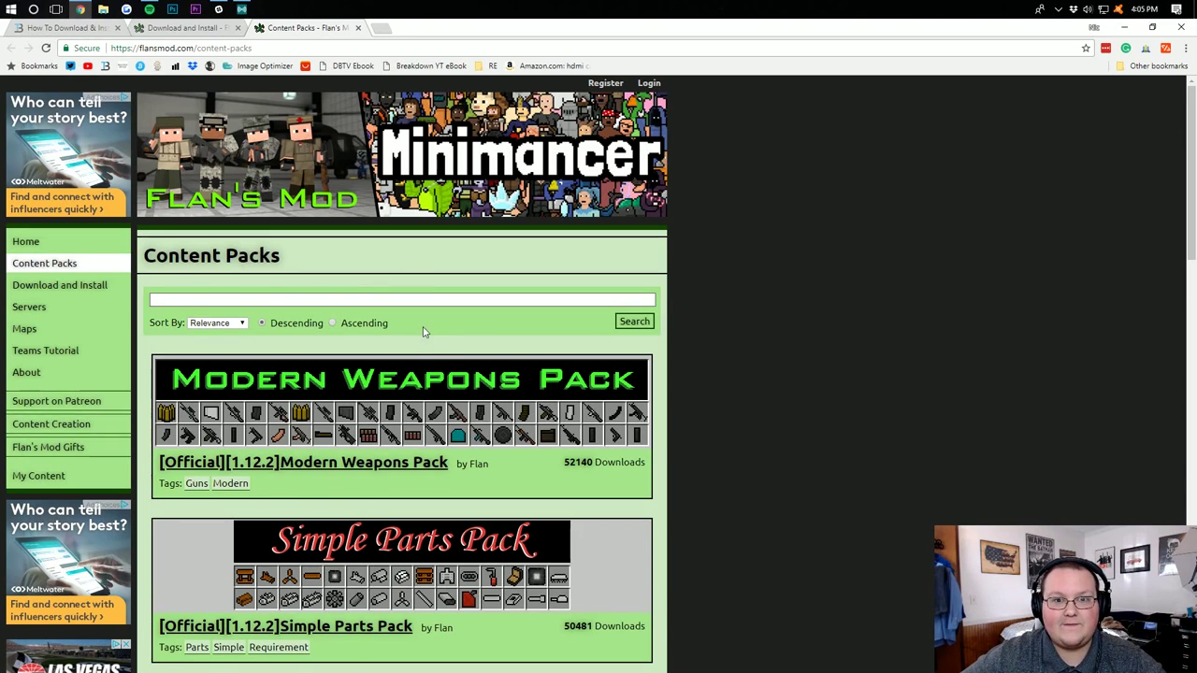
# - Open the Forge downloads site from the Forge install guide article
pyautogui.click(91, 29)
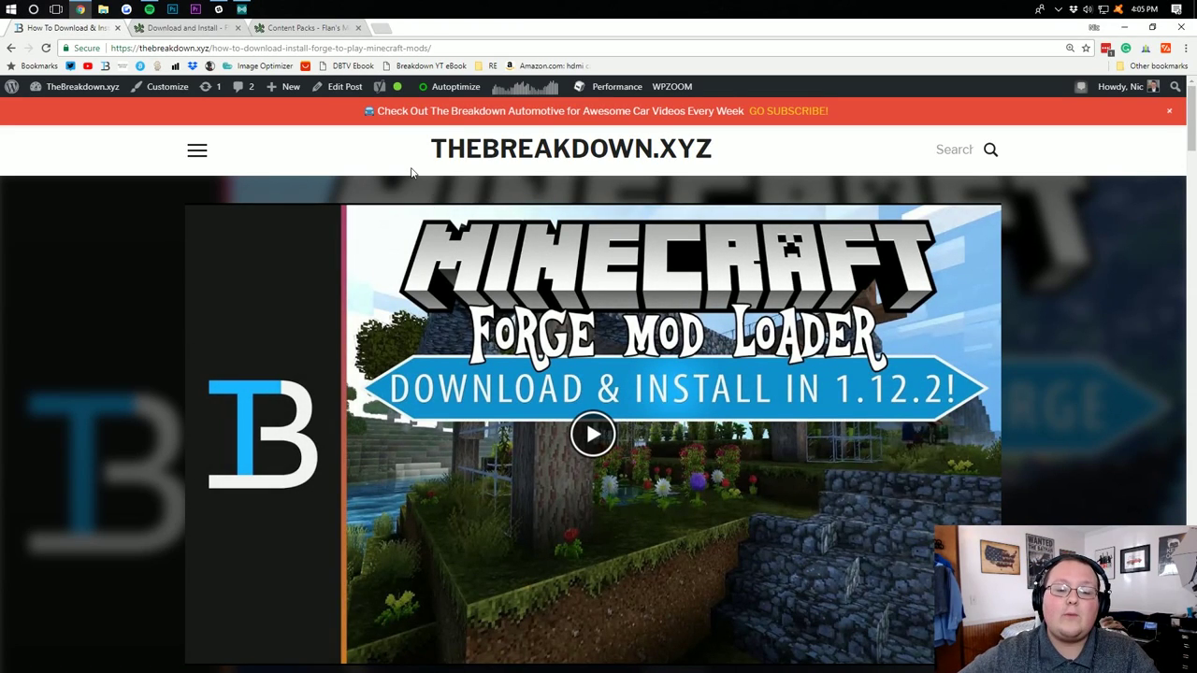
pyautogui.scroll(-10, 412, 172)
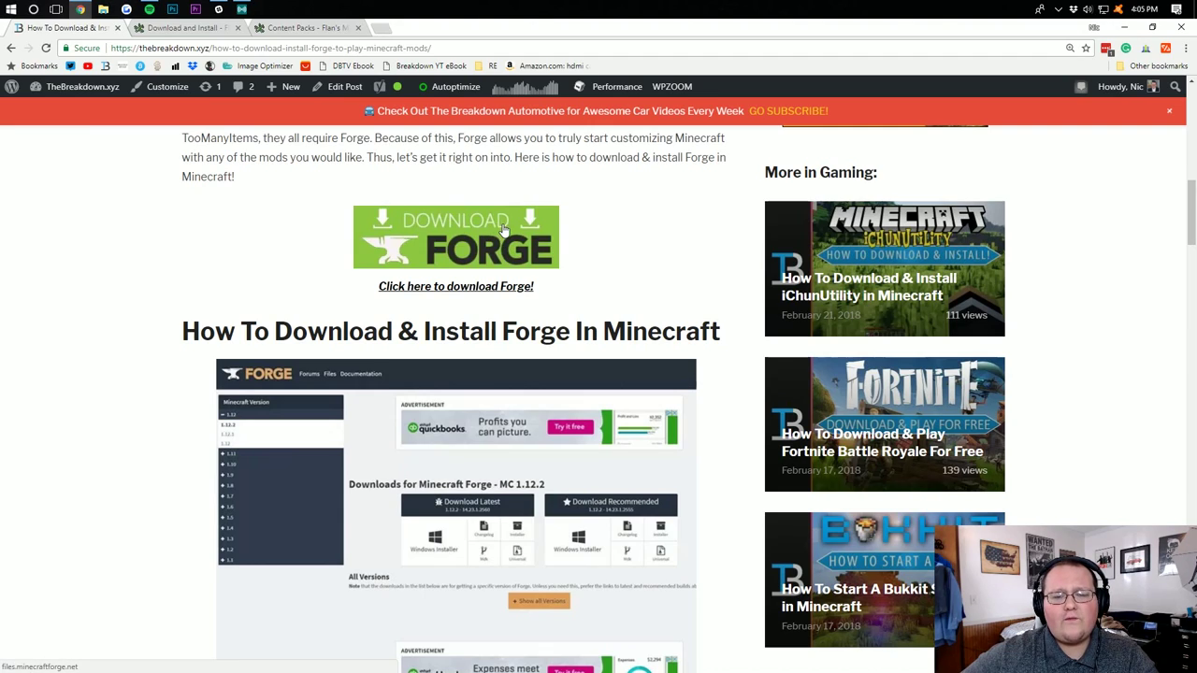
pyautogui.click(497, 228)
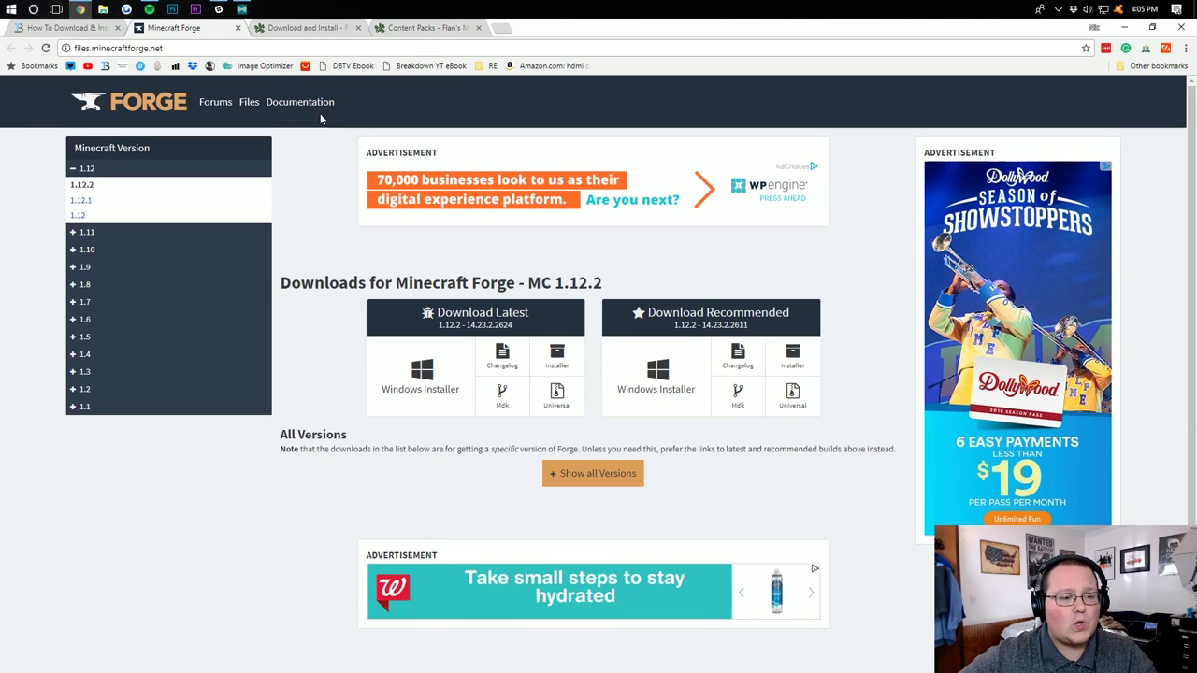
# - Confirm the 1.12.2 version heading and choose the latest Forge Installer download
pyautogui.moveTo(108, 184); pyautogui.dragTo(50, 184)
pyautogui.click(63, 184)
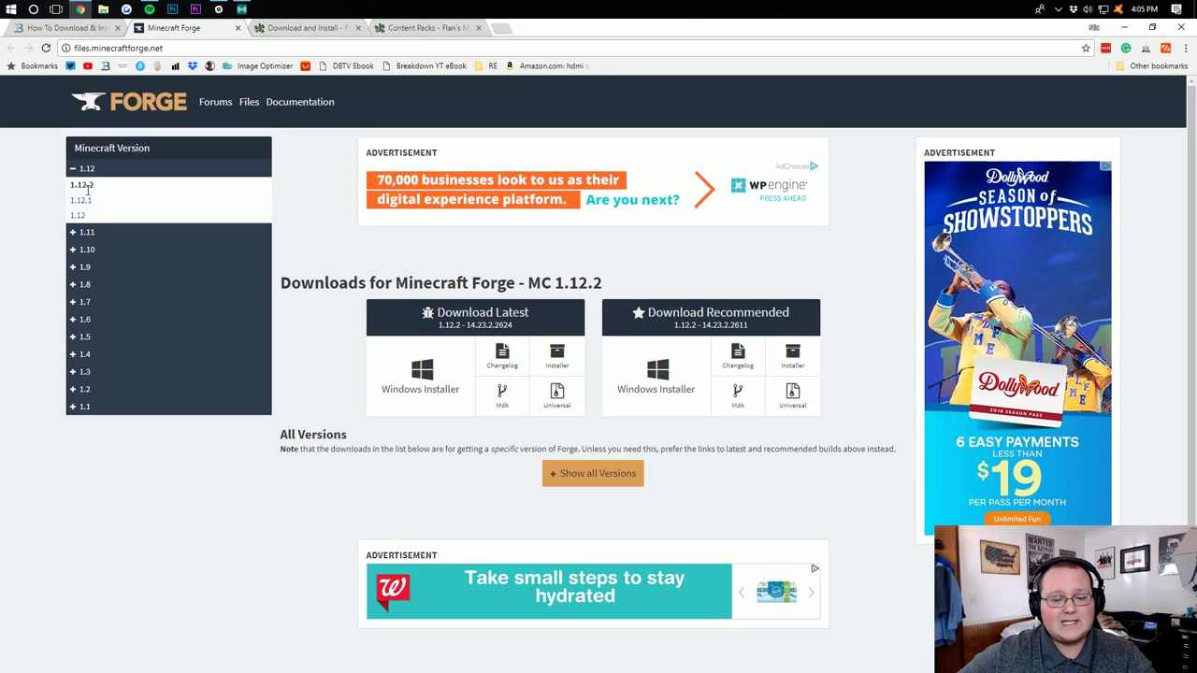
pyautogui.moveTo(553, 293); pyautogui.dragTo(629, 283)
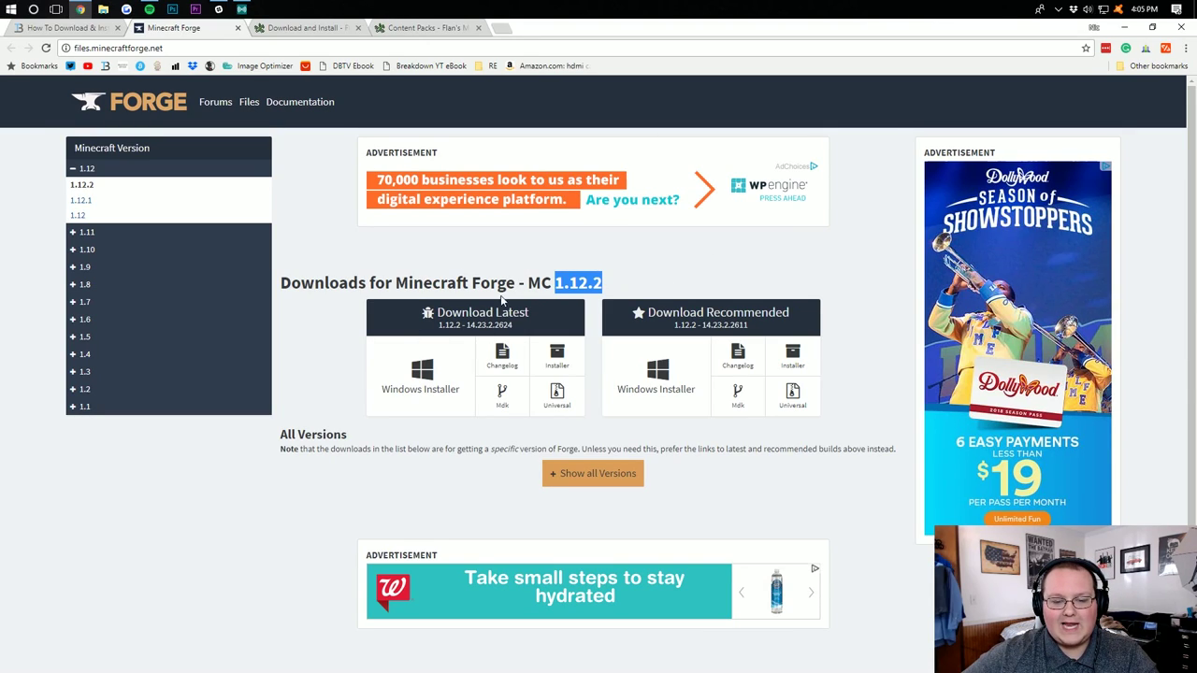
pyautogui.click(558, 354)
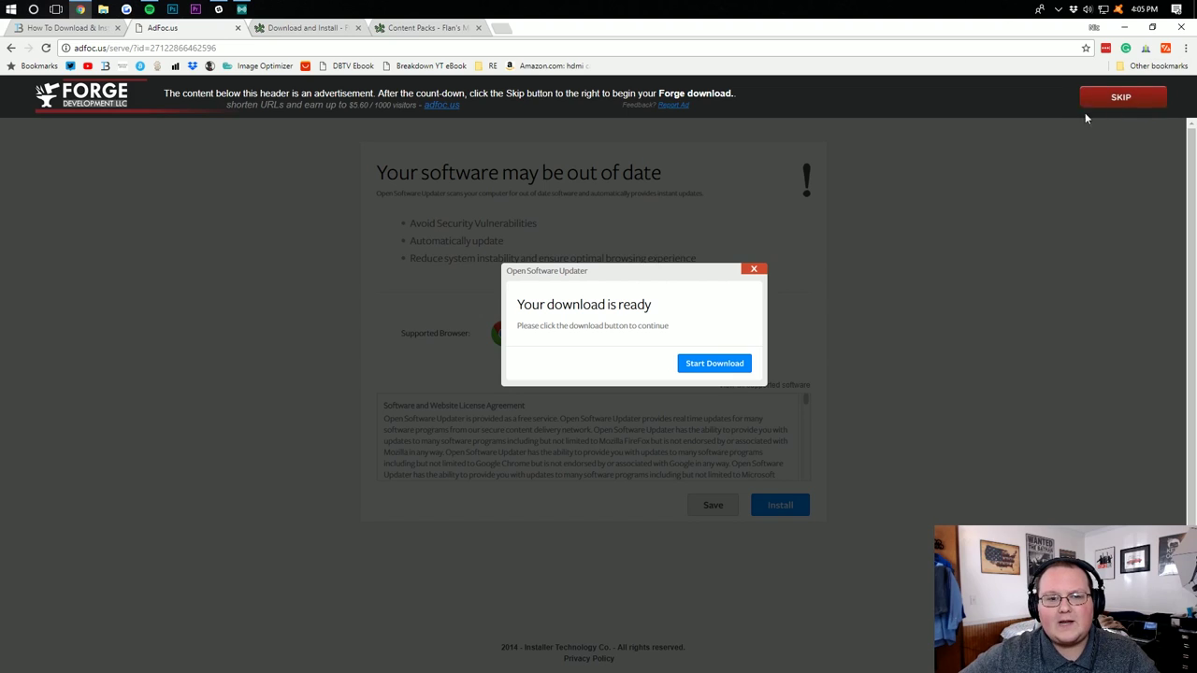
# - Skip the adfoc.us ad so the Forge 1.12.2-14.23.2.2624 installer jar downloads
pyautogui.click(1119, 99)
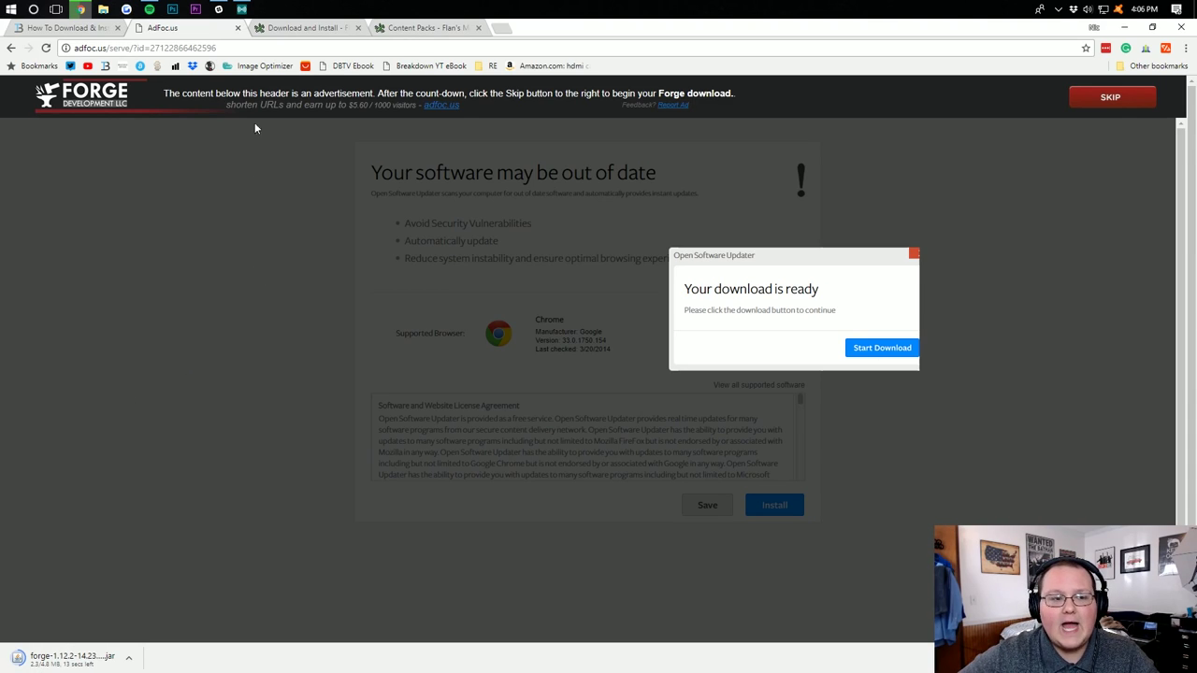
# - Close the ad page and return to the Flan's Mod download page
pyautogui.click(237, 30)
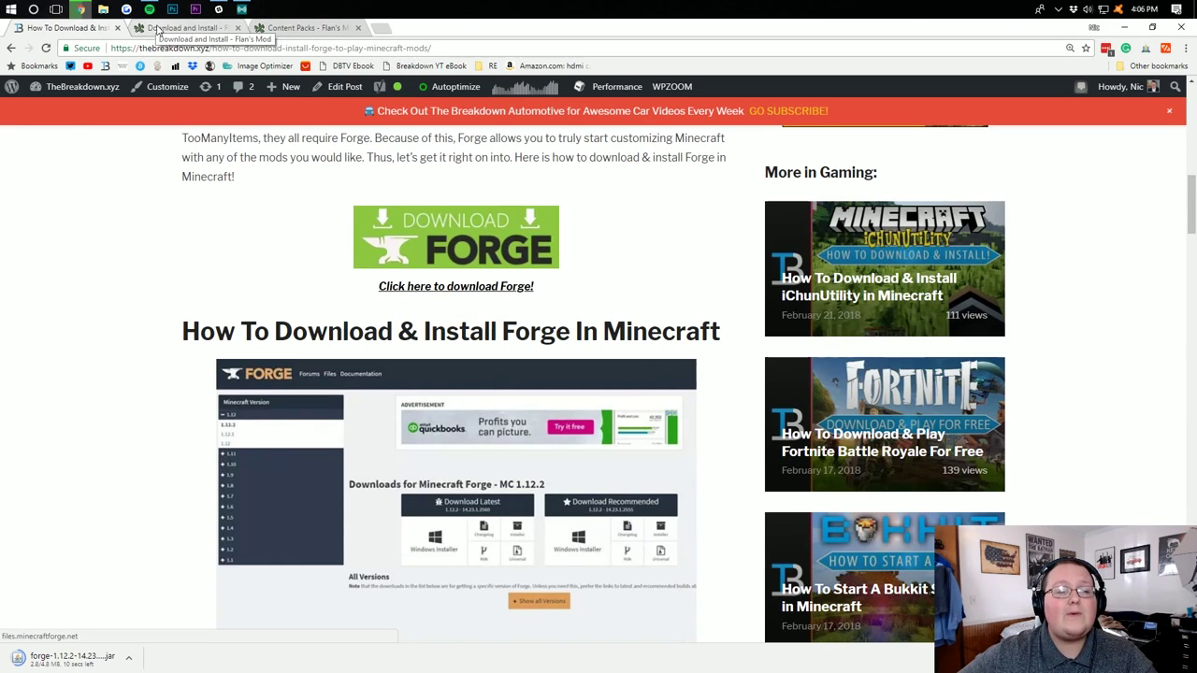
pyautogui.click(159, 28)
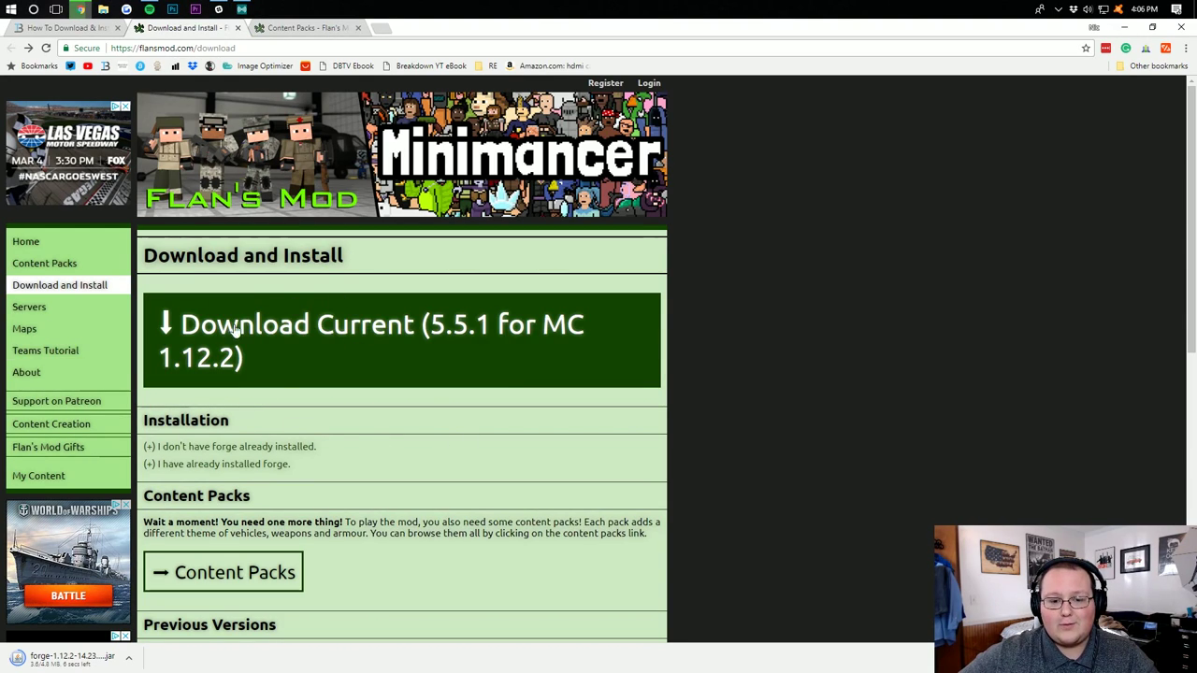
pyautogui.scroll(-7, 387, 339)
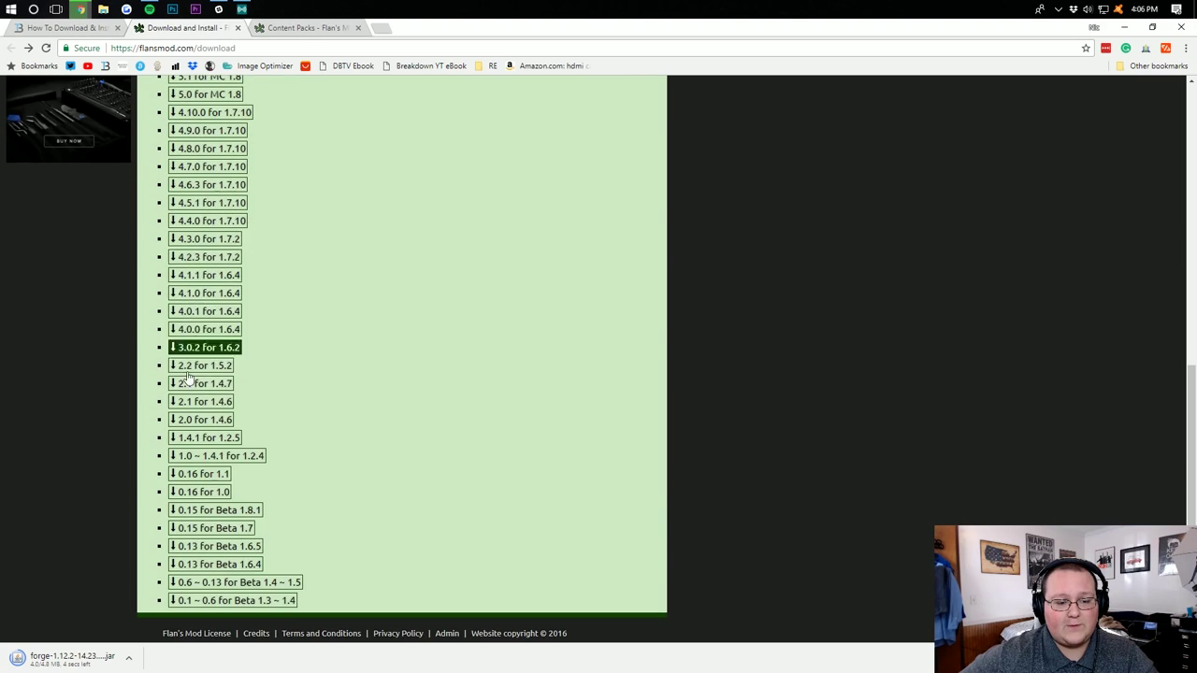
pyautogui.click(185, 385)
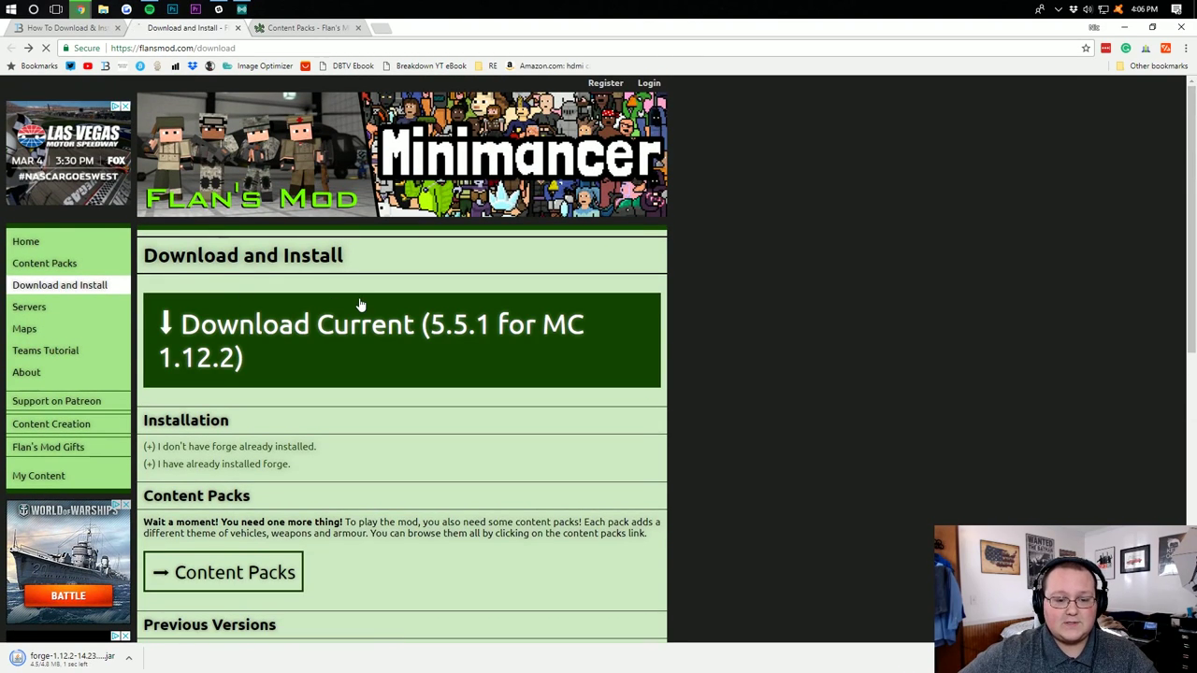
# - Download the Flan's Mod 5.5.1 for MC 1.12.2 zip from Google Drive and keep the Forge installer
pyautogui.click(359, 299)
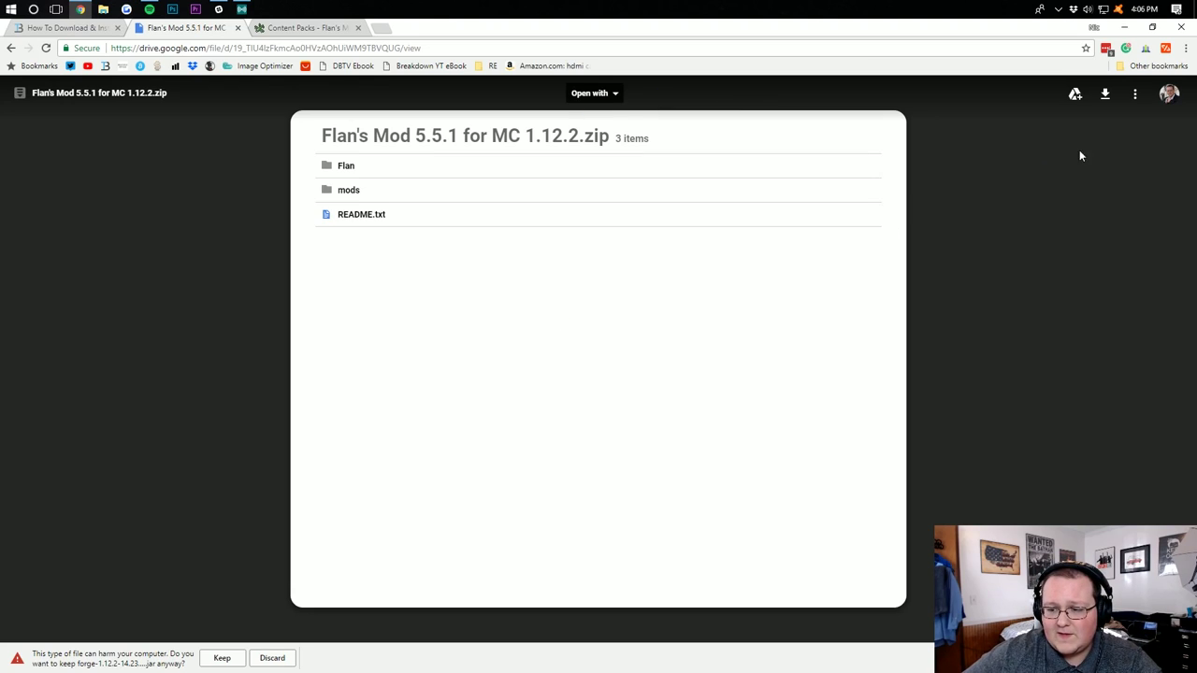
pyautogui.click(1105, 95)
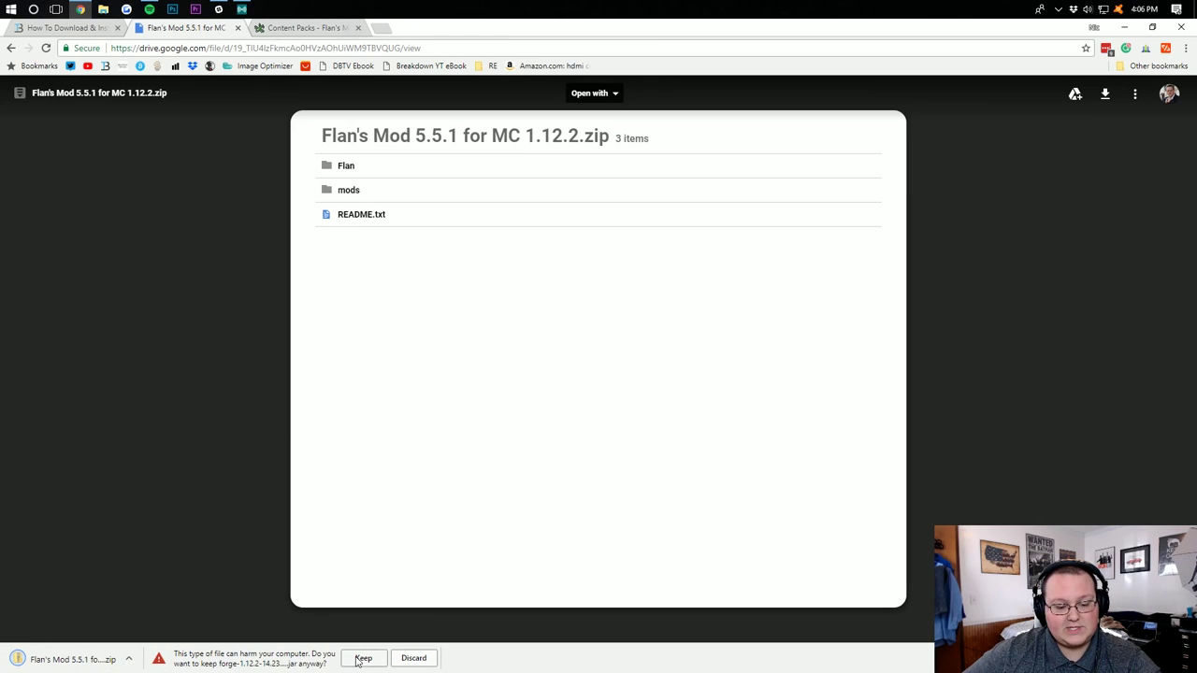
pyautogui.click(361, 658)
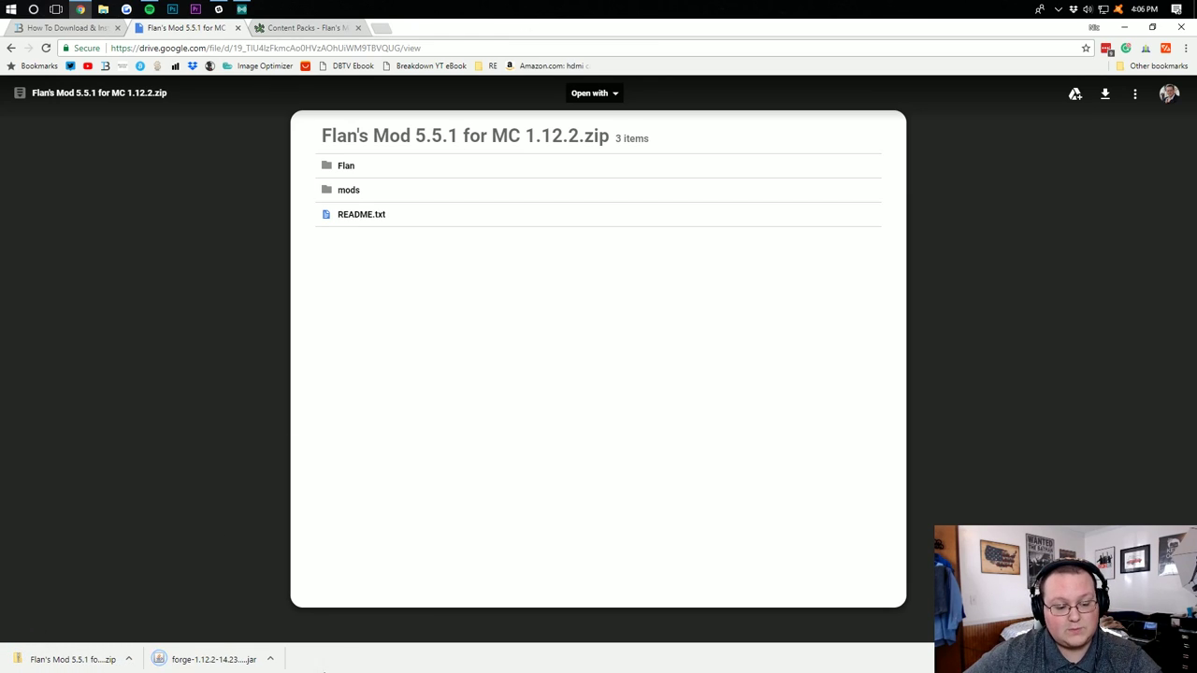
# - Return to the Content Packs page after checking the guide and Flan's Mod zip tabs
pyautogui.click(301, 29)
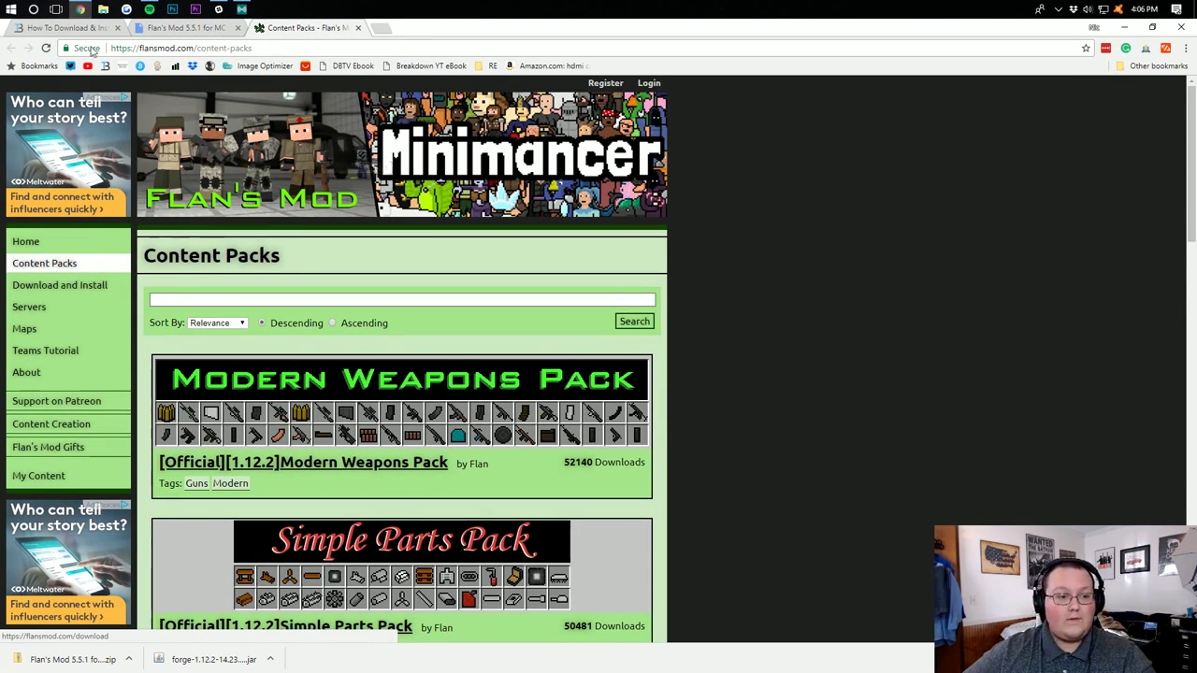
pyautogui.click(84, 28)
pyautogui.click(157, 28)
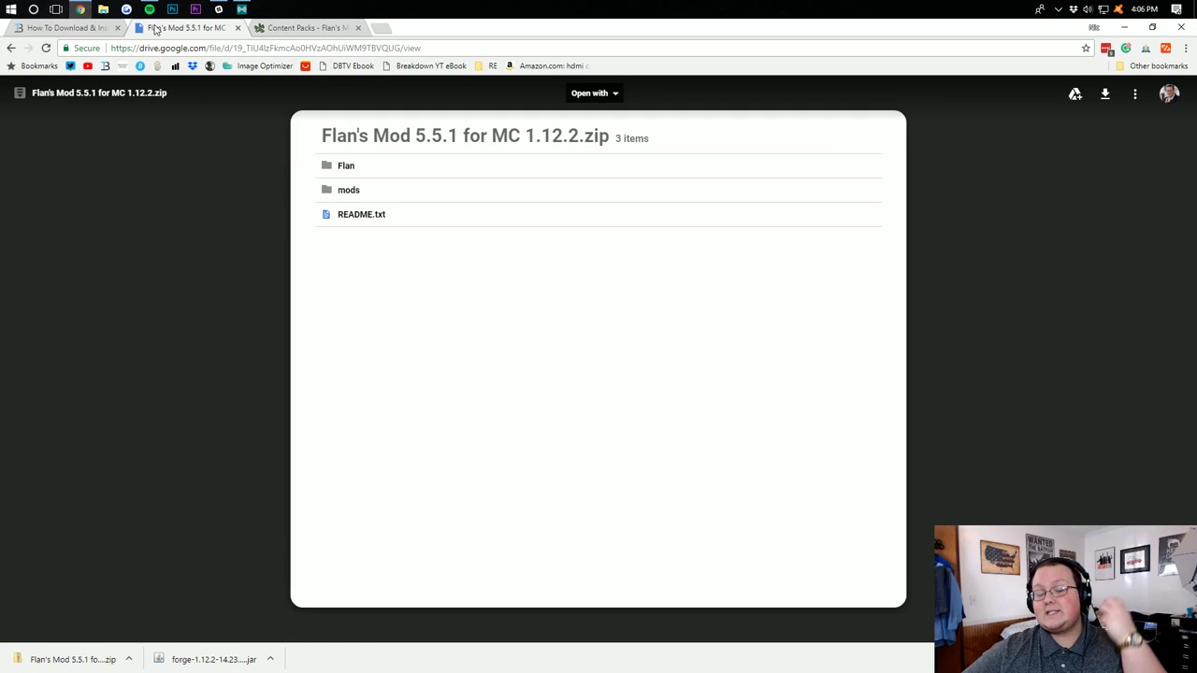
pyautogui.click(314, 29)
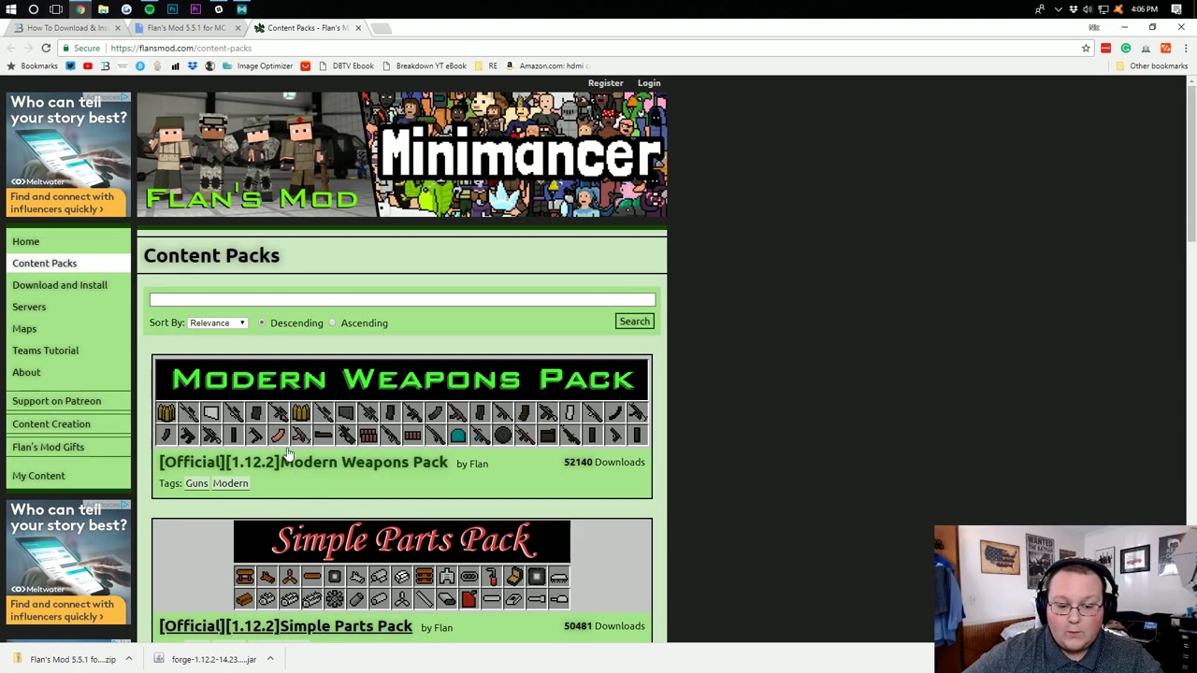
pyautogui.scroll(-1, 336, 344)
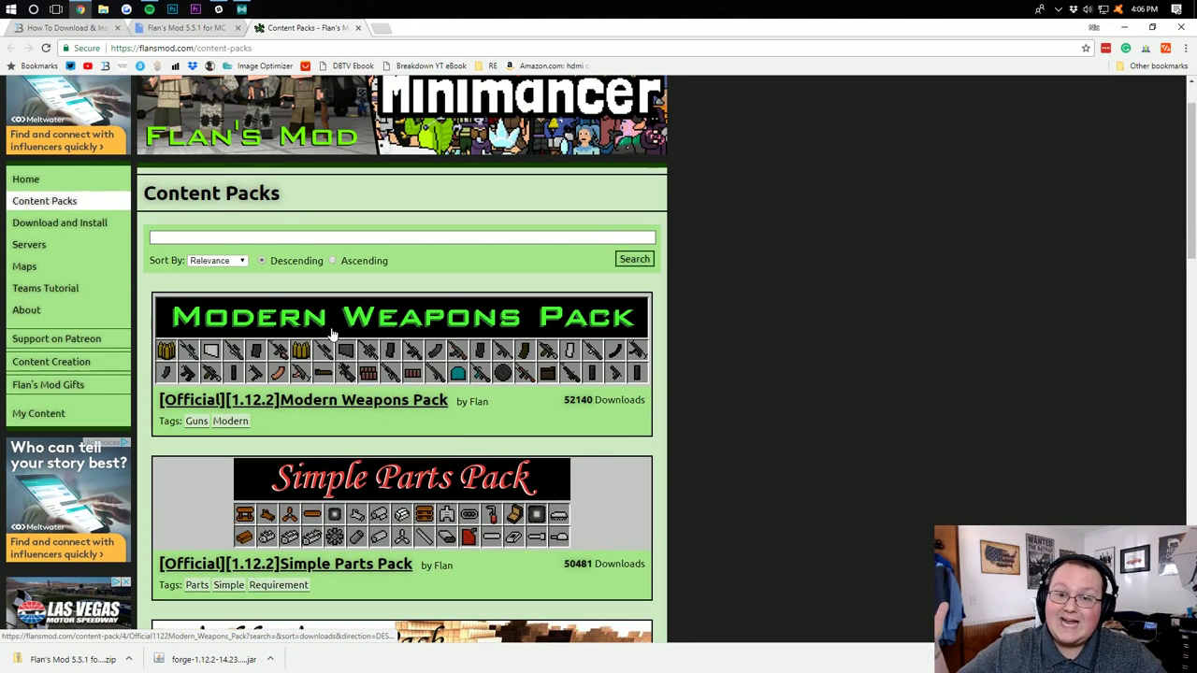
# - Download the Modern Warfare-Content Pack-1.12.2-5.5.1.jar from Google Drive and keep it
pyautogui.click(388, 330)
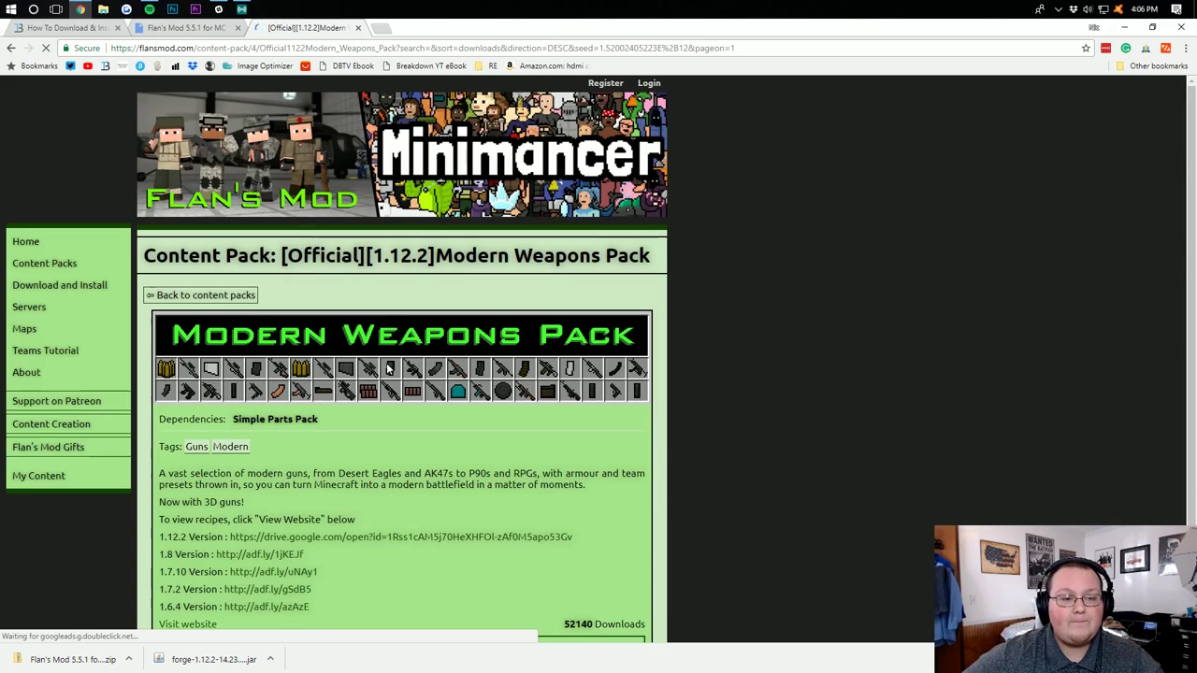
pyautogui.scroll(-2, 393, 204)
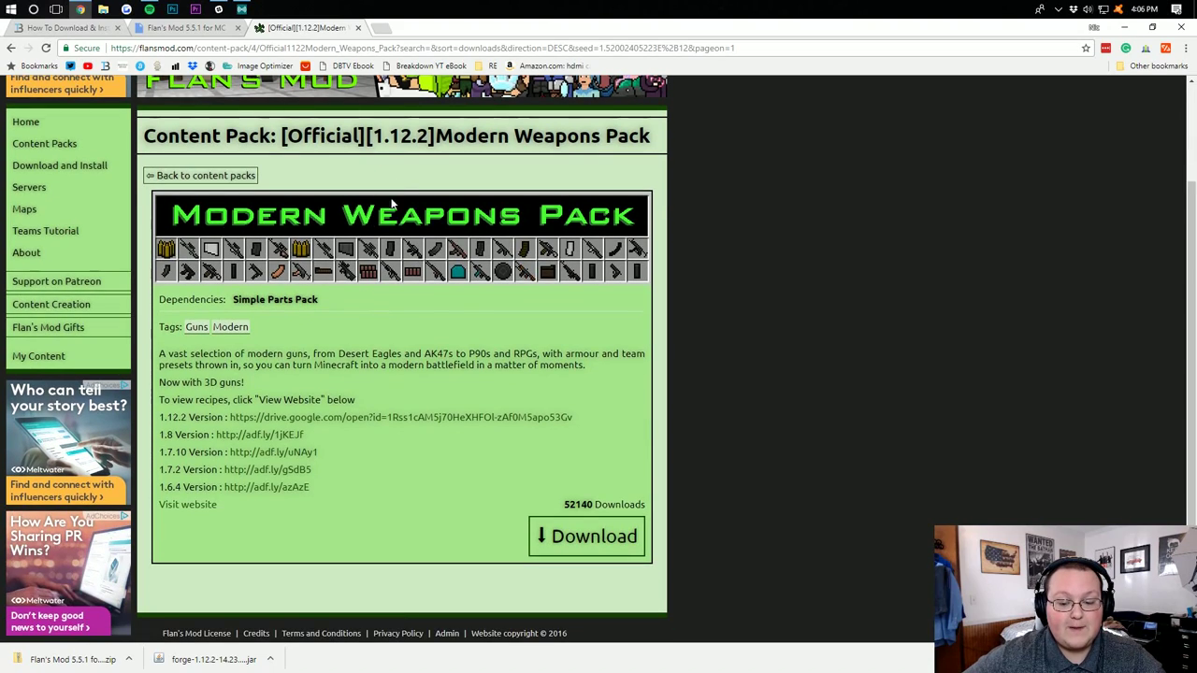
pyautogui.click(575, 546)
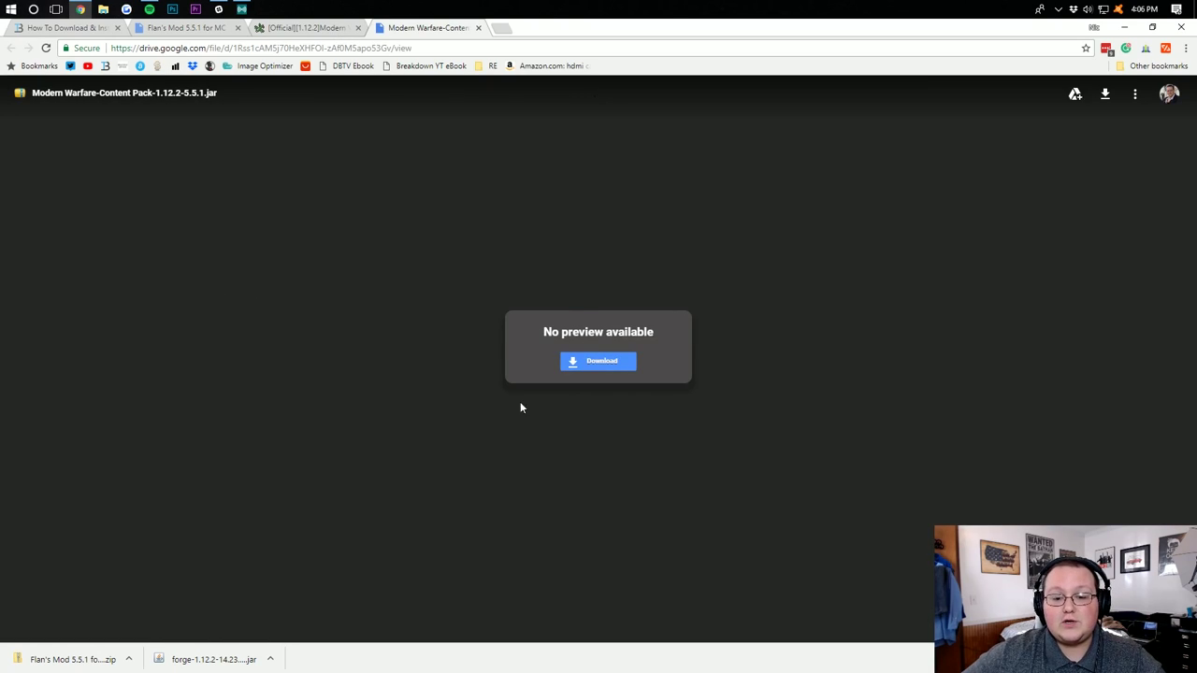
pyautogui.click(602, 364)
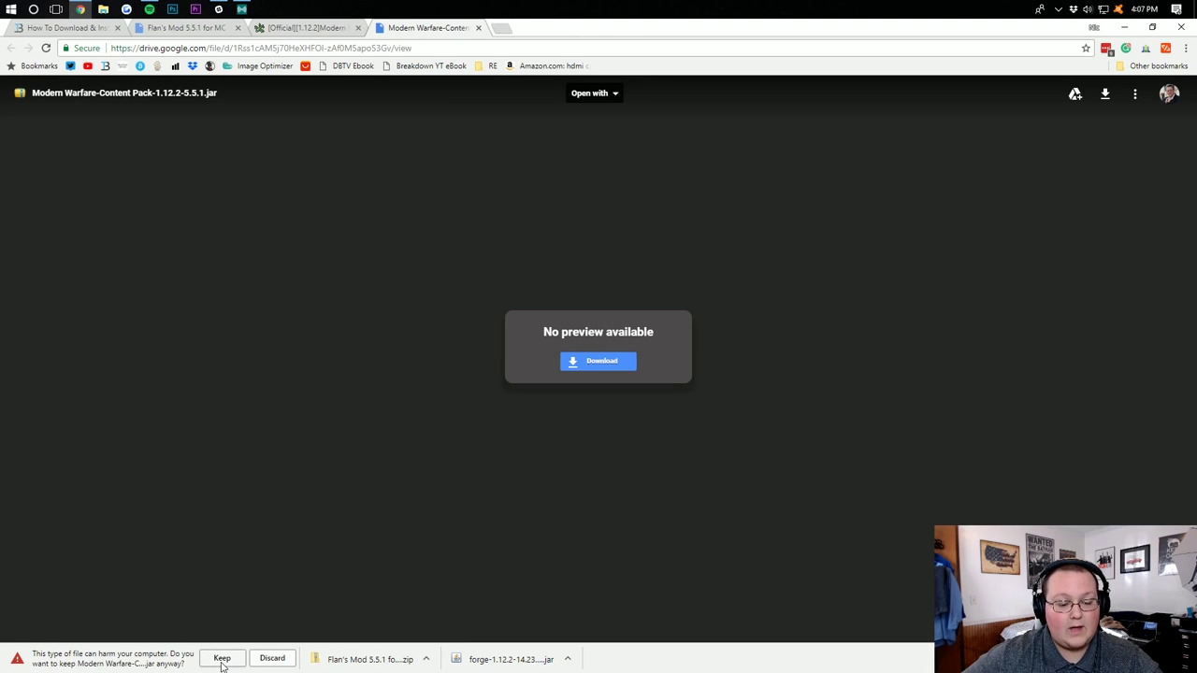
pyautogui.click(222, 659)
# - Go back to the content packs list and highlight the 52141 download count
pyautogui.click(300, 27)
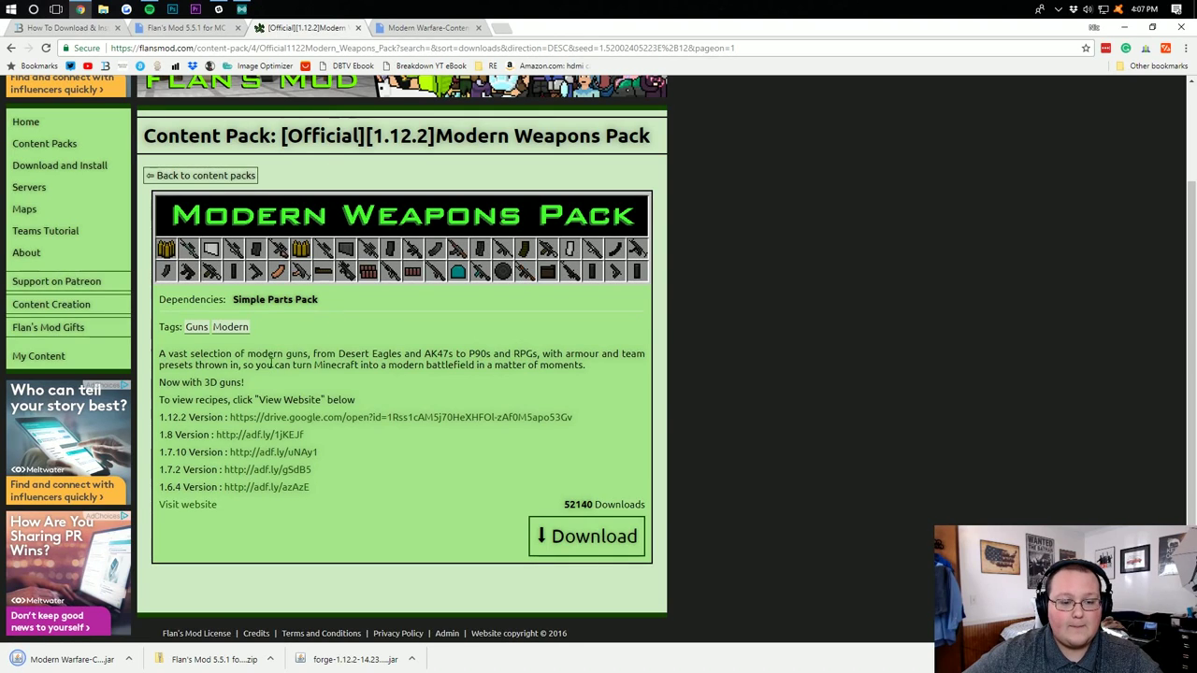
pyautogui.hotkey('alt', 'Left')
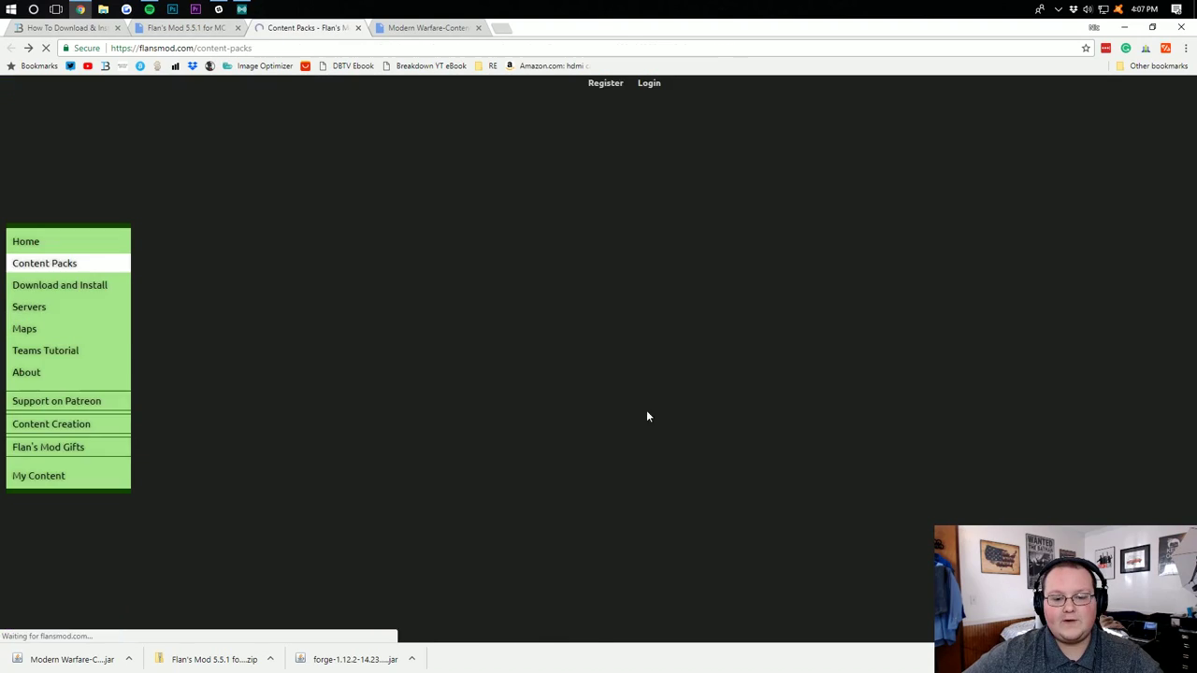
pyautogui.tripleClick(591, 399)
pyautogui.click(598, 400)
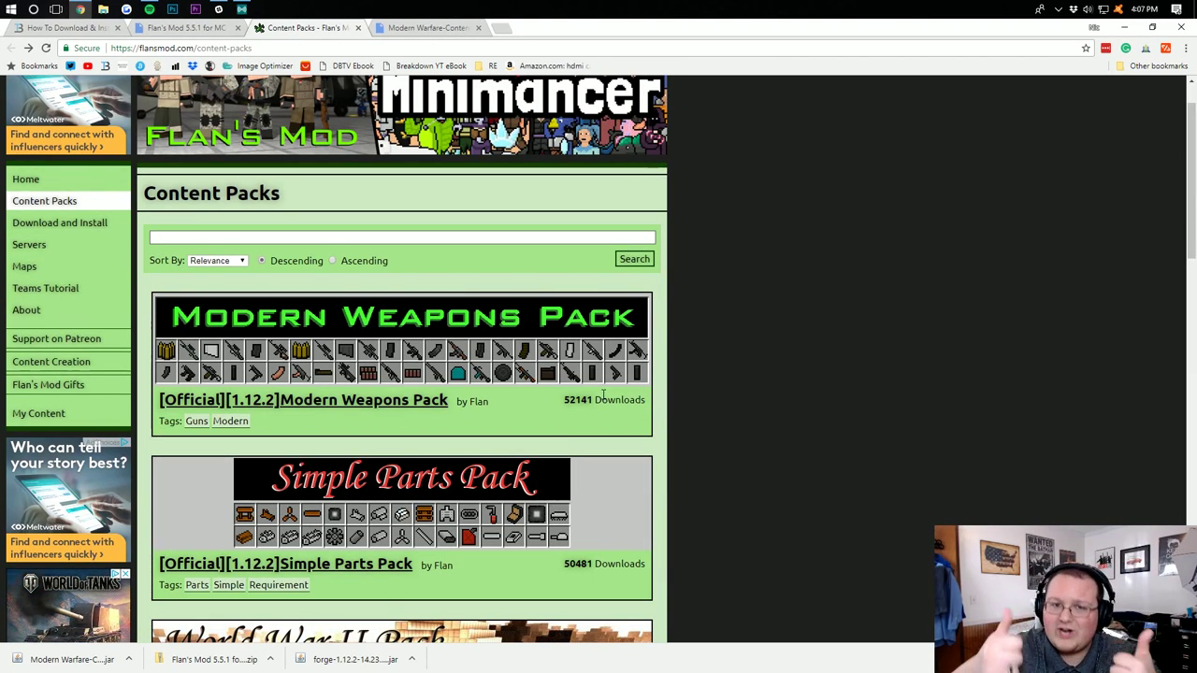
# - Minimize Chrome and arrange the Forge installer, Flan's Mod zip and Modern Warfare jar mid-desktop
pyautogui.click(1129, 34)
pyautogui.moveTo(240, 209); pyautogui.dragTo(547, 46)
pyautogui.click(732, 173)
pyautogui.moveTo(732, 234); pyautogui.dragTo(639, 45)
pyautogui.moveTo(734, 295); pyautogui.dragTo(915, 249)
pyautogui.moveTo(640, 52); pyautogui.dragTo(830, 264)
# - Run the forge installer with Java and install the 1.12.2-14.23.2.2624 client profile
pyautogui.click(555, 59)
pyautogui.rightClick(543, 47)
pyautogui.moveTo(568, 162)
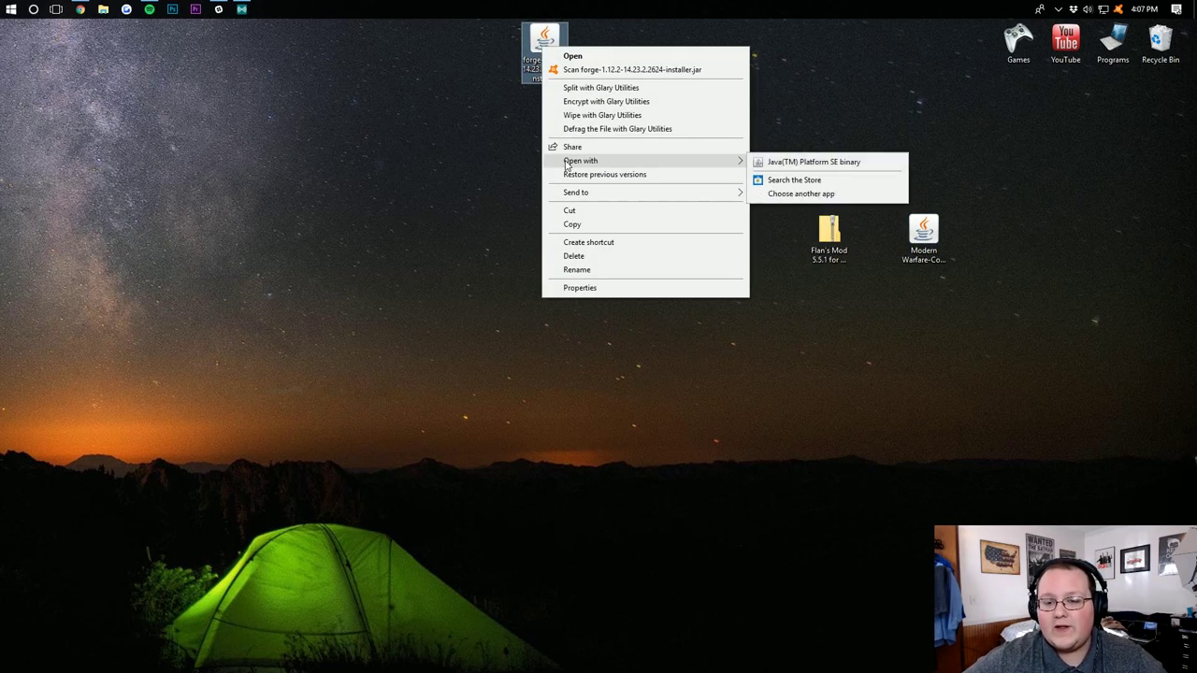
pyautogui.click(810, 163)
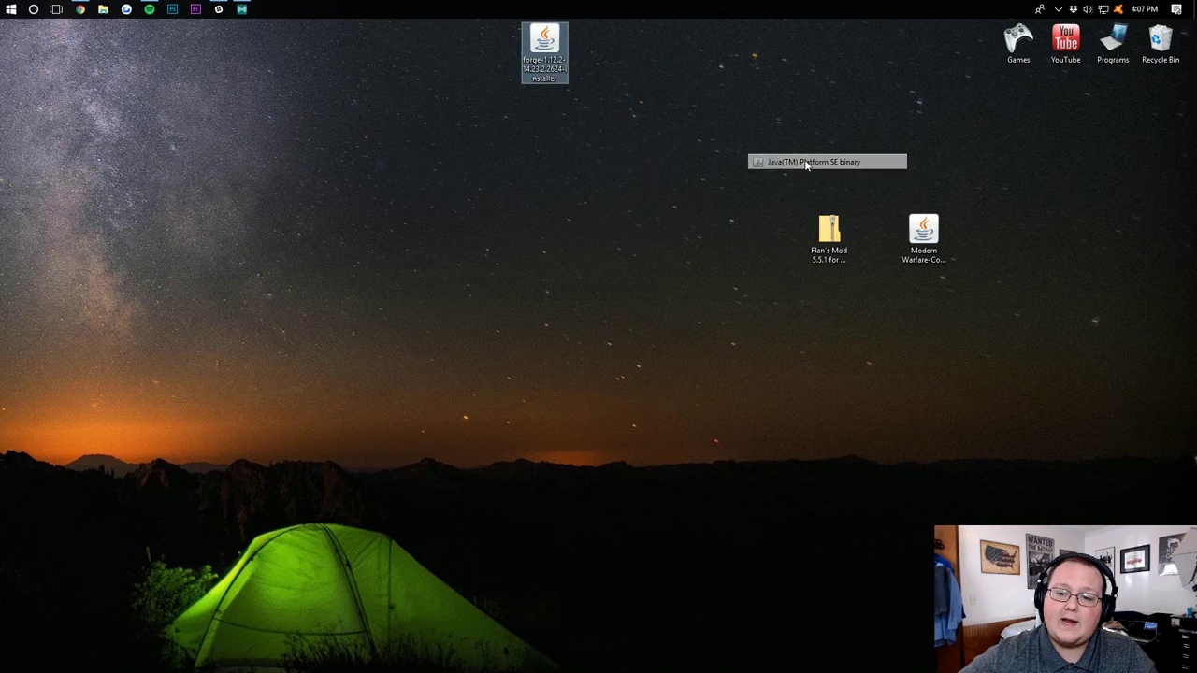
pyautogui.moveTo(575, 209); pyautogui.dragTo(588, 101)
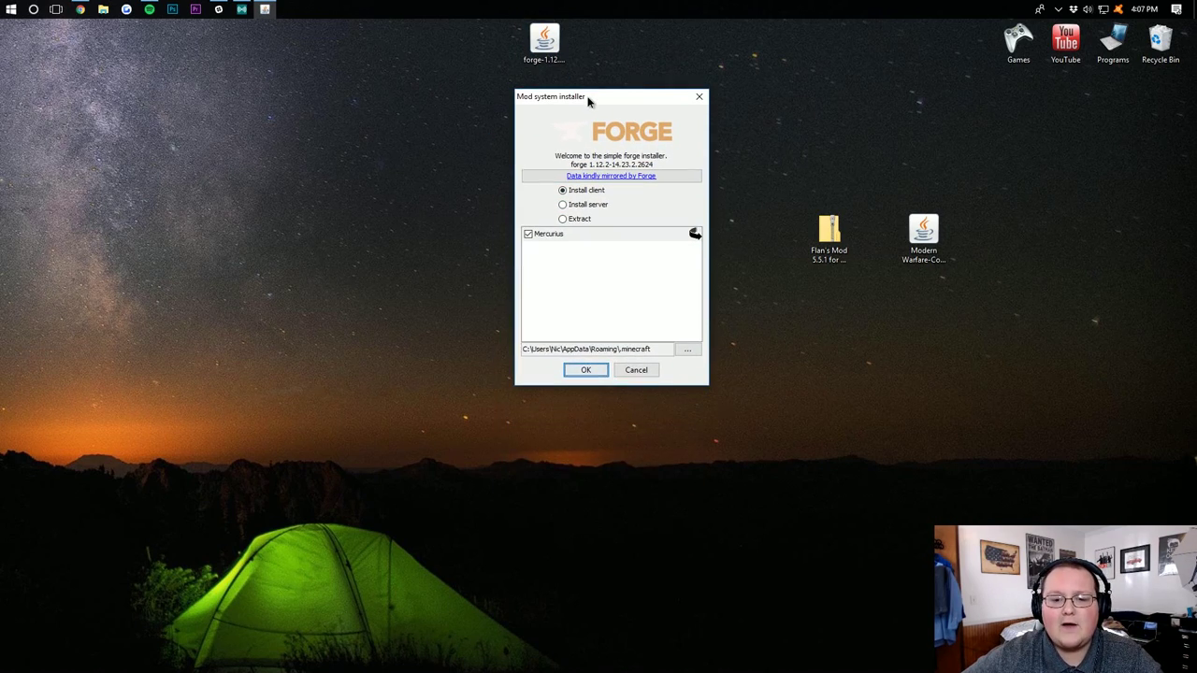
pyautogui.click(581, 190)
pyautogui.click(586, 369)
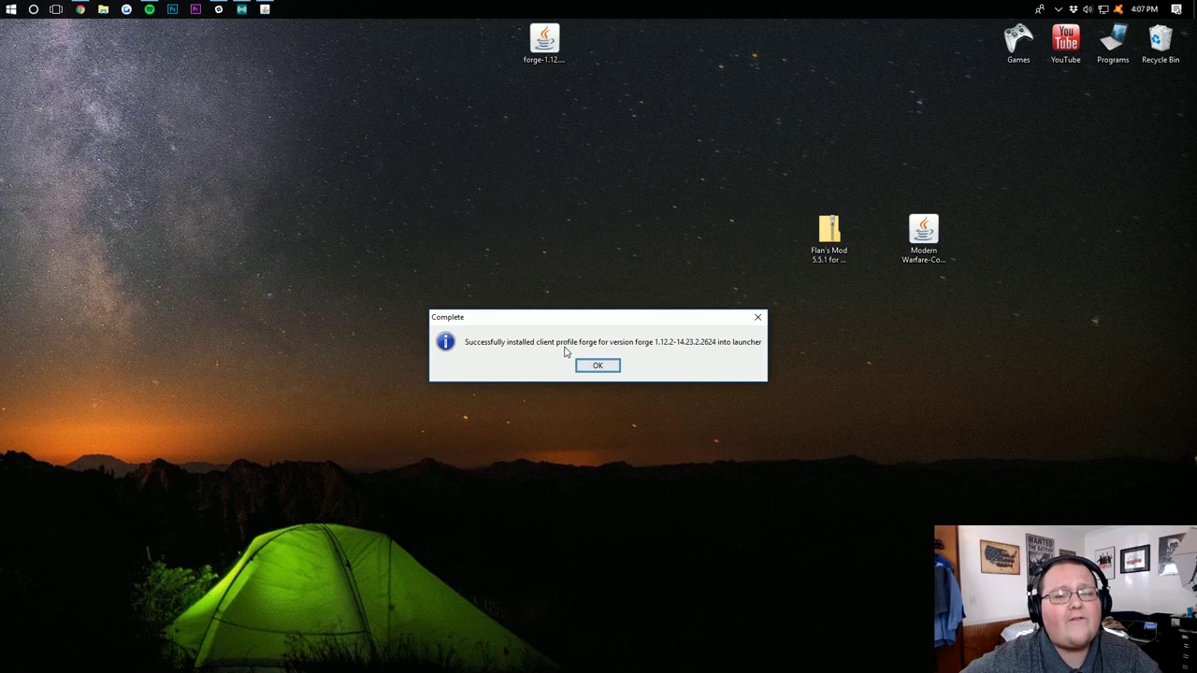
pyautogui.click(588, 370)
# - Try recycling the forge installer, dismiss the file-in-use warning, and move it aside
pyautogui.moveTo(544, 43); pyautogui.dragTo(1157, 42)
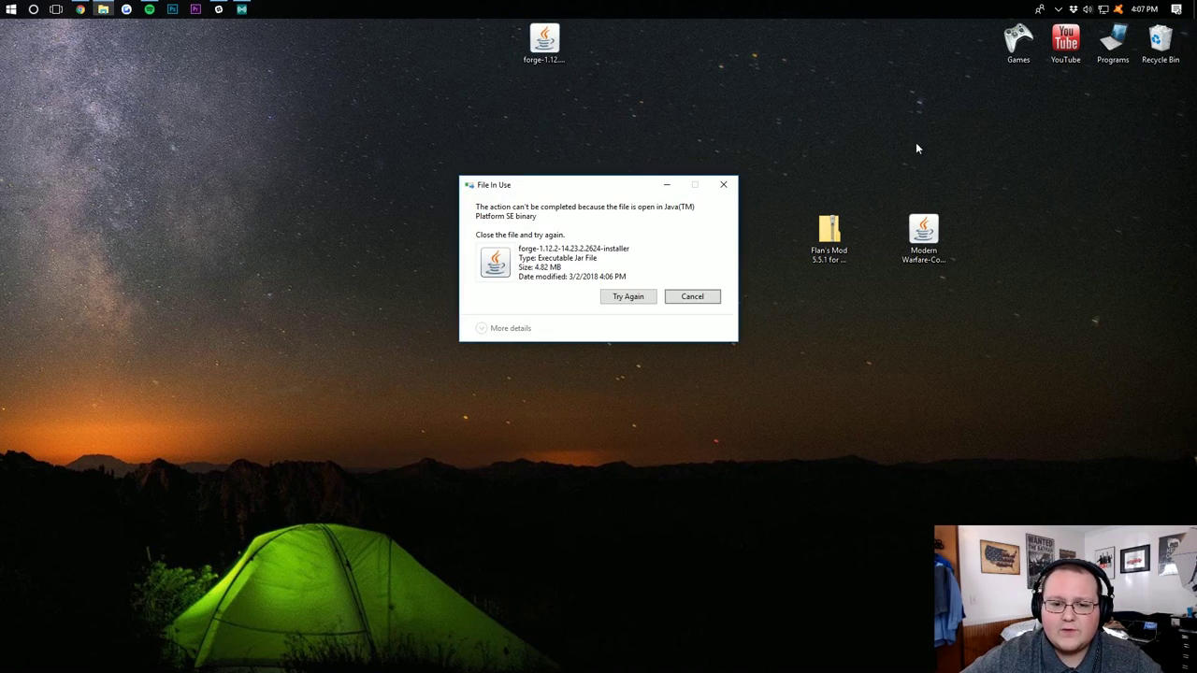
pyautogui.click(725, 190)
pyautogui.moveTo(545, 42); pyautogui.dragTo(1113, 239)
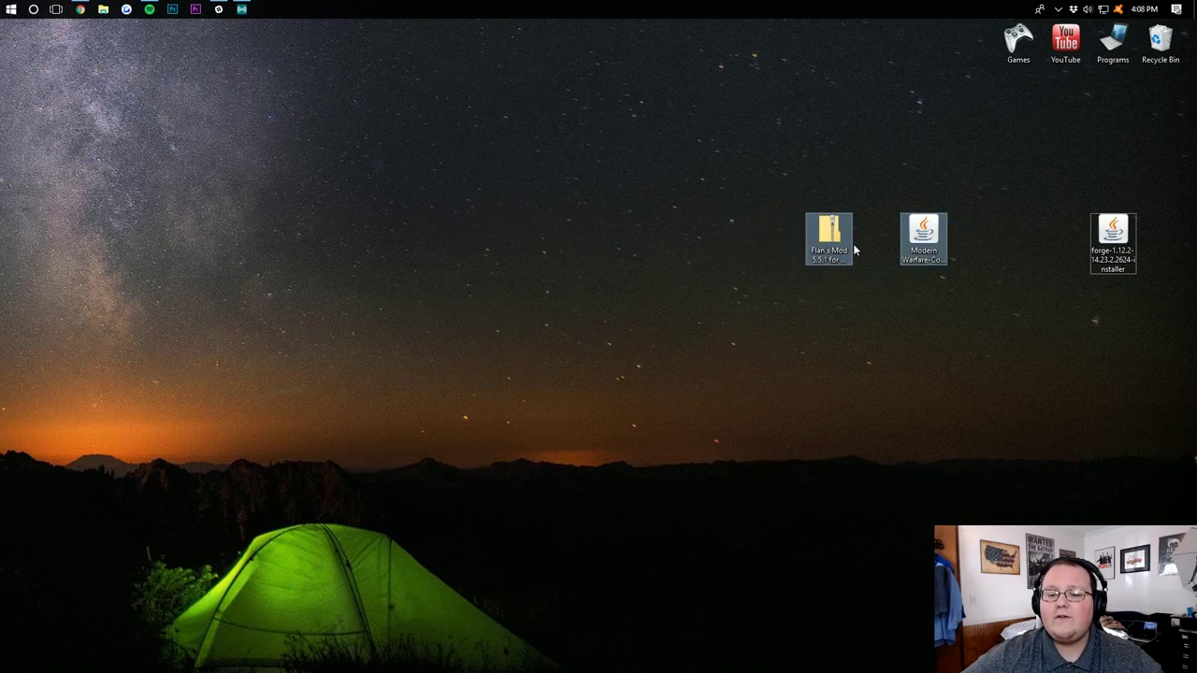
# - Extract the Flan's Mod zip into a desktop folder and recycle the zip
pyautogui.moveTo(854, 250); pyautogui.dragTo(569, 189)
pyautogui.click(633, 206)
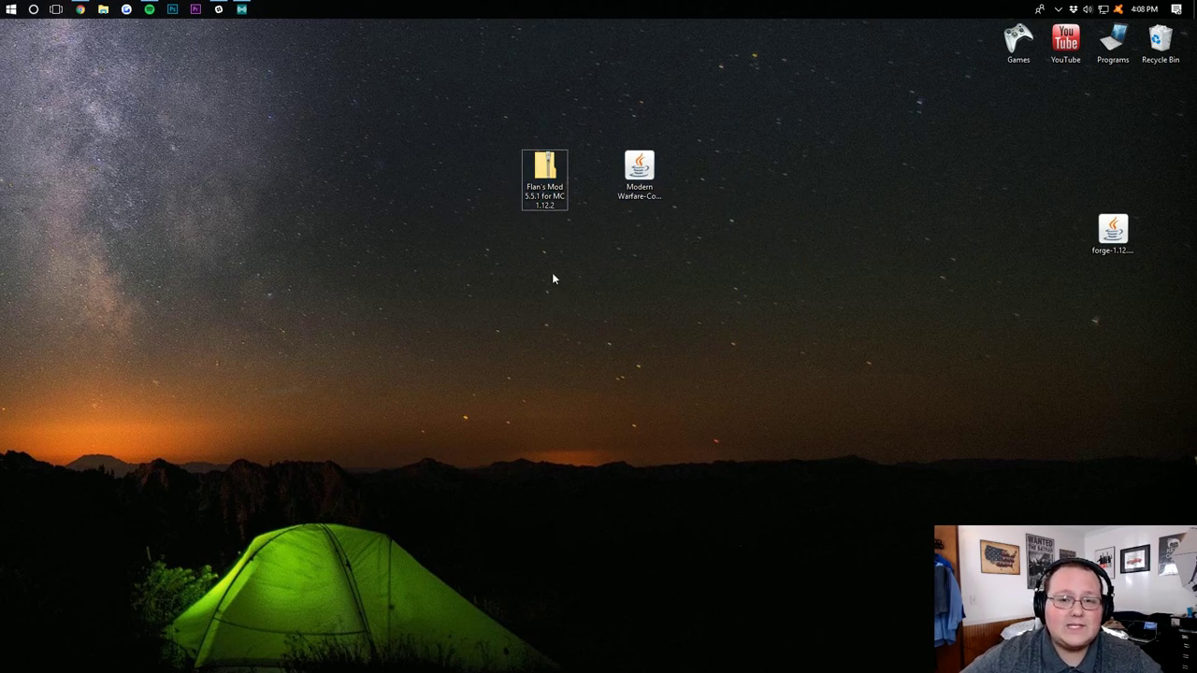
pyautogui.click(559, 199)
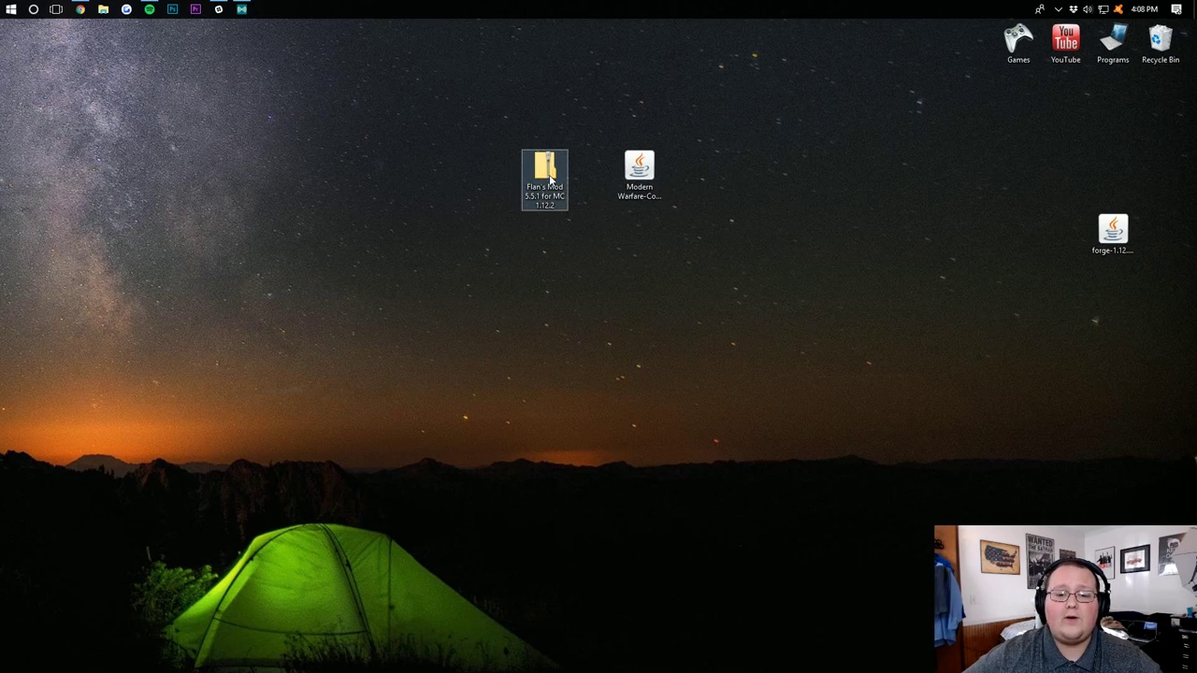
pyautogui.rightClick(545, 176)
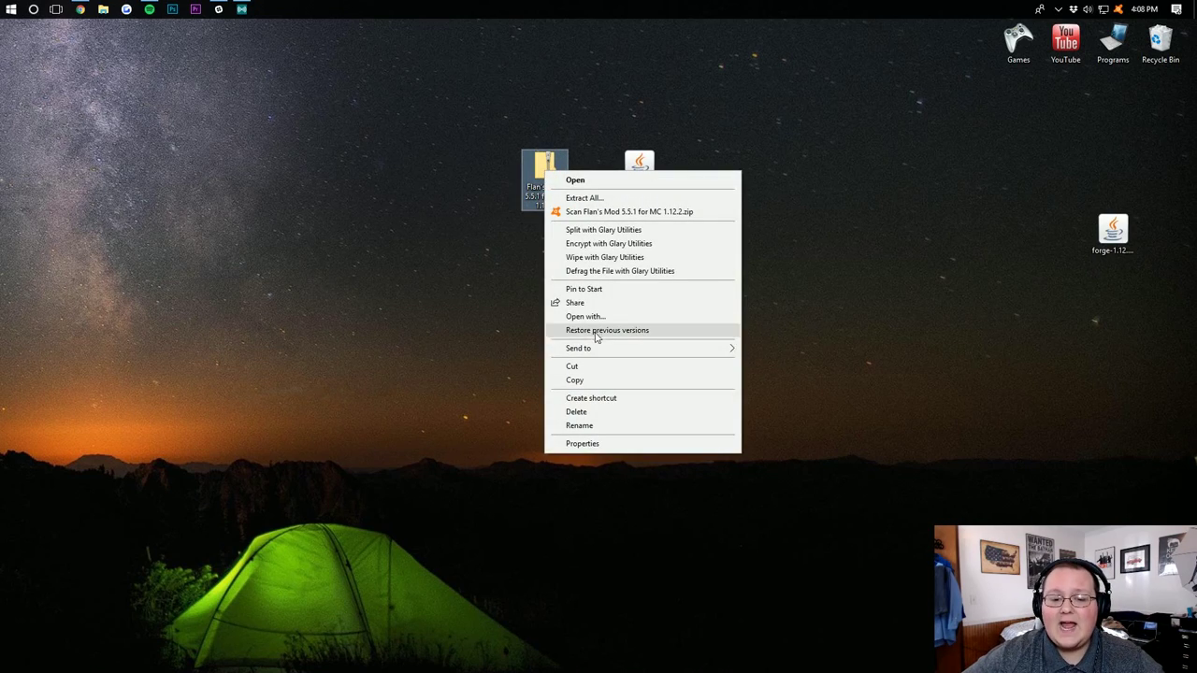
pyautogui.click(589, 199)
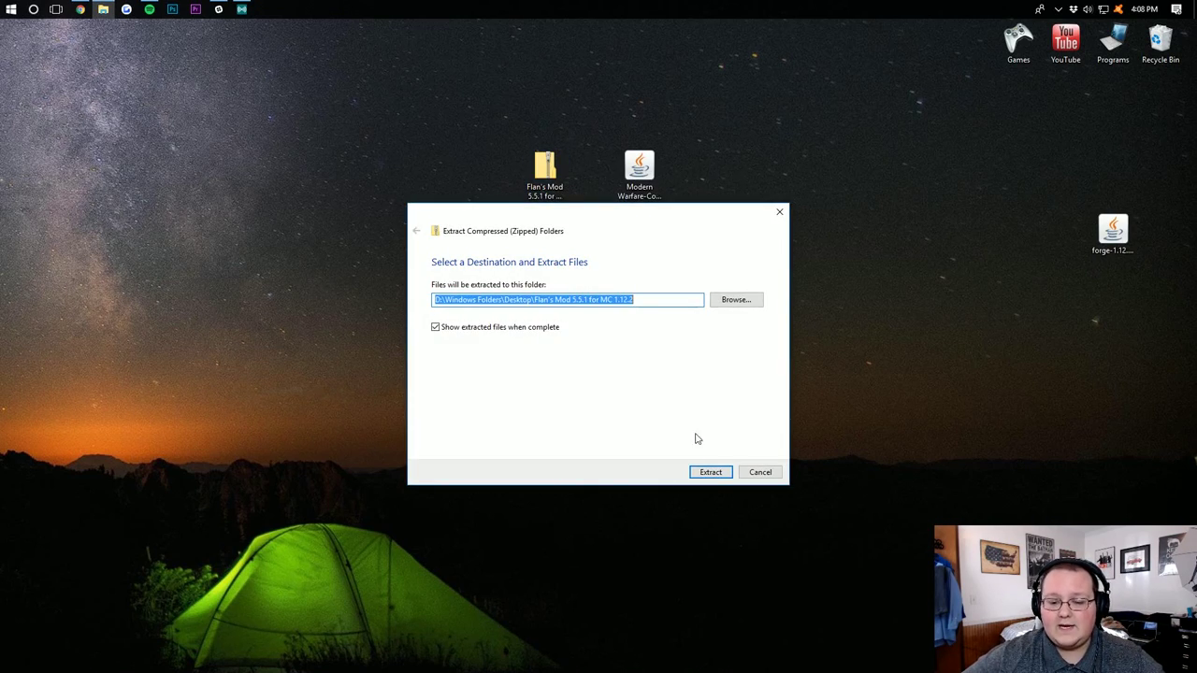
pyautogui.click(710, 471)
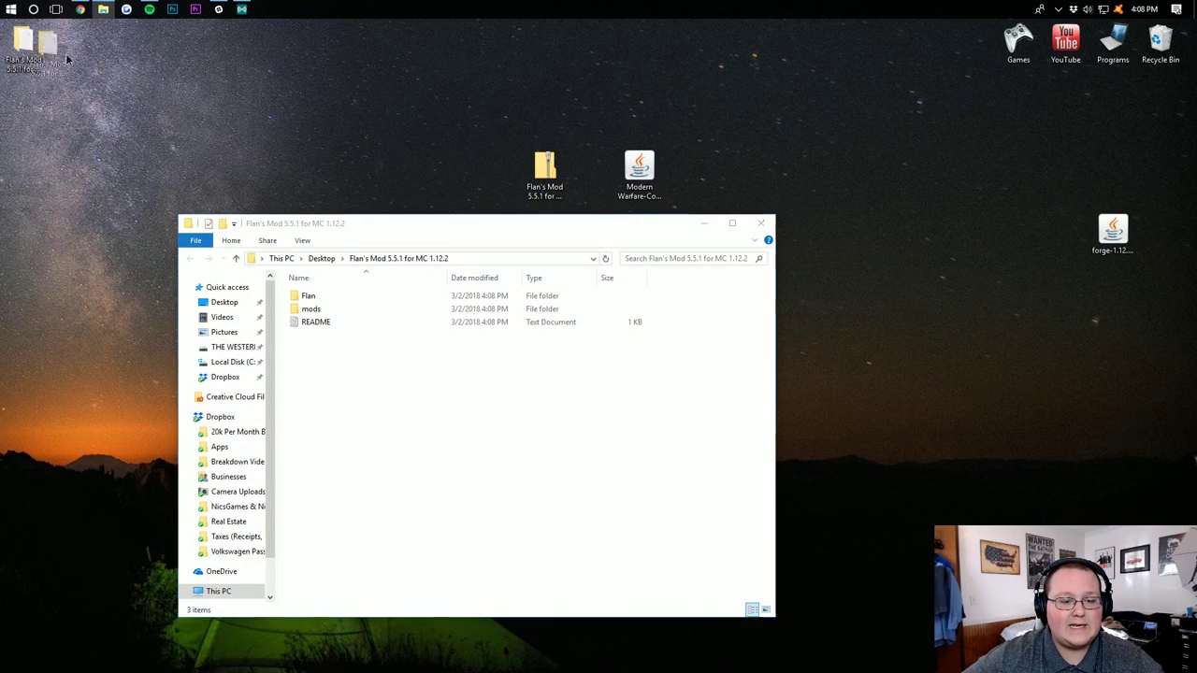
pyautogui.moveTo(106, 60); pyautogui.dragTo(465, 122)
pyautogui.click(527, 166)
pyautogui.moveTo(527, 166); pyautogui.dragTo(1160, 42)
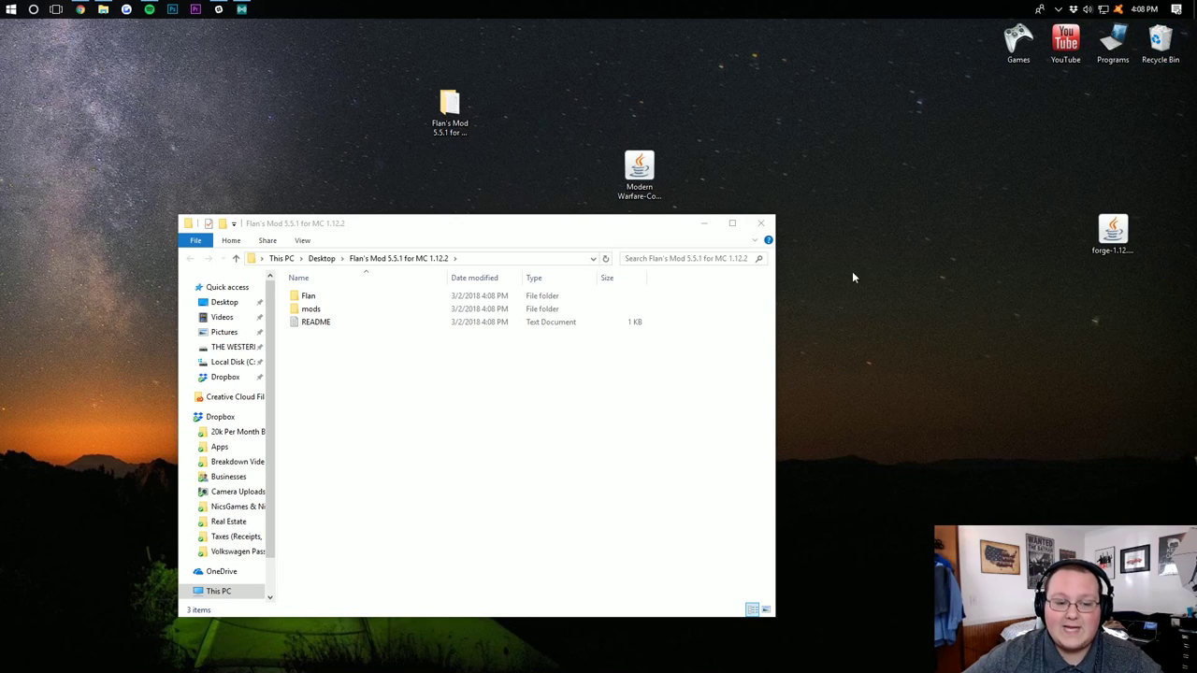
# - Move the Flan's Mod-1.12.2-5.5.1 jar from the mods subfolder to the desktop and recycle the folder
pyautogui.doubleClick(346, 311)
pyautogui.click(346, 301)
pyautogui.moveTo(314, 299); pyautogui.dragTo(776, 131)
pyautogui.click(760, 223)
pyautogui.moveTo(448, 108); pyautogui.dragTo(1161, 42)
pyautogui.moveTo(781, 111); pyautogui.dragTo(781, 178)
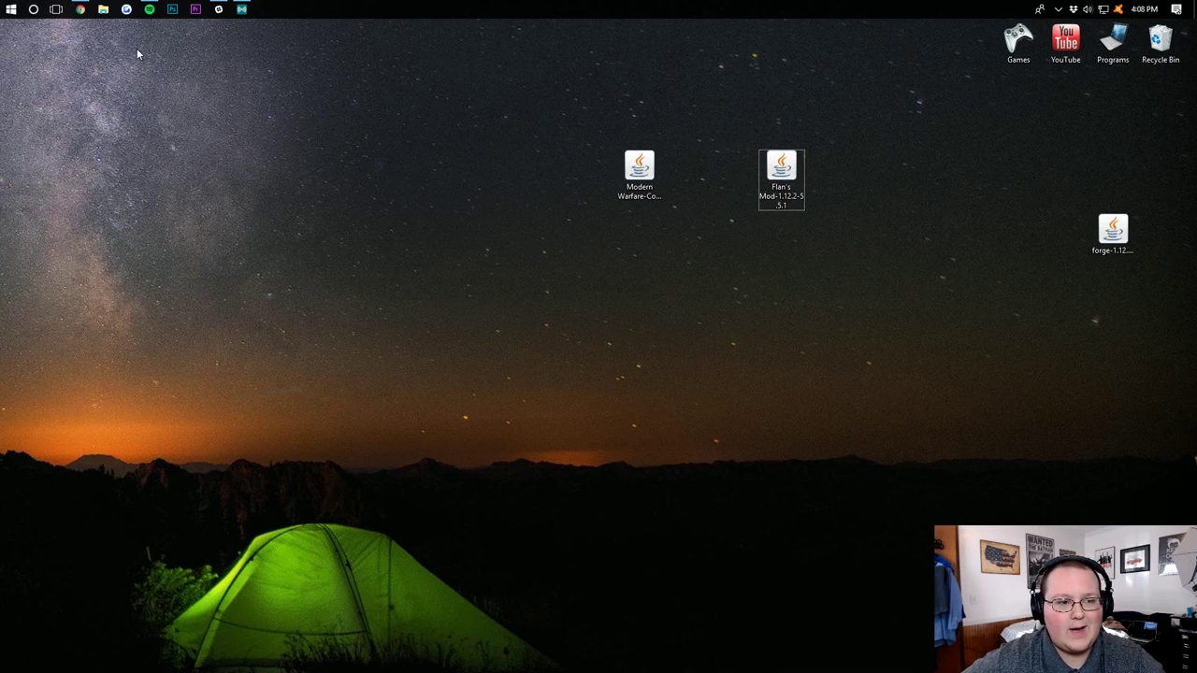
pyautogui.moveTo(780, 173); pyautogui.dragTo(734, 112)
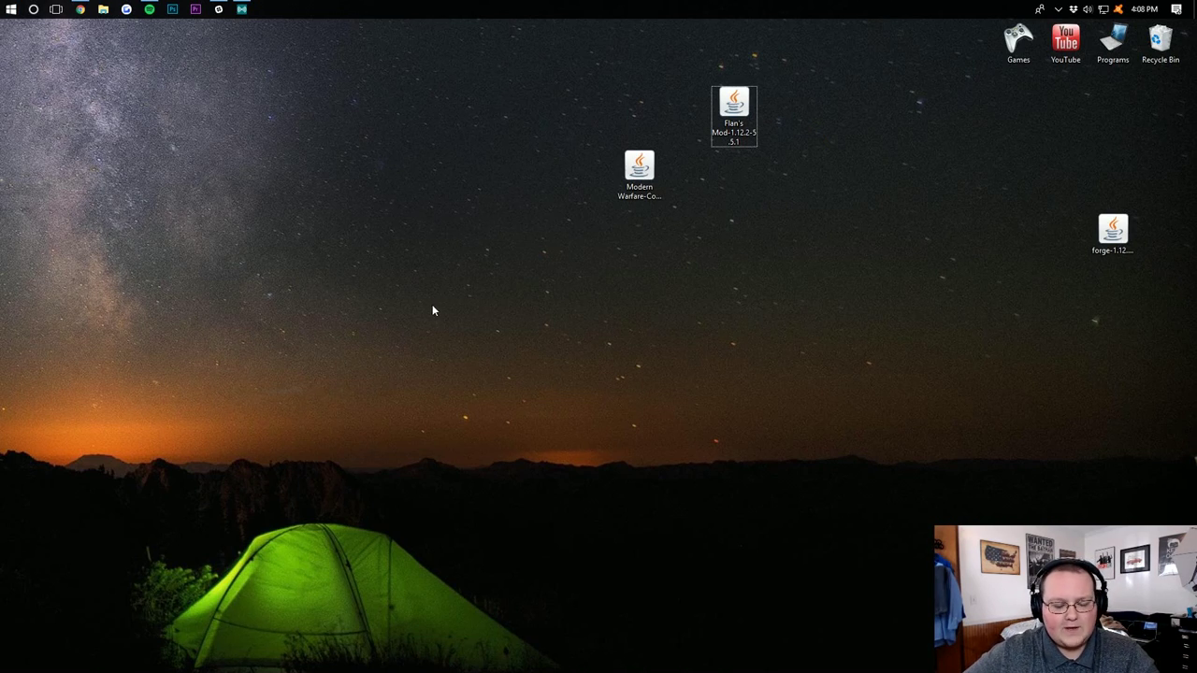
# - Open .minecraft via %appdata% and recycle the old mods folder
pyautogui.press('super+r')
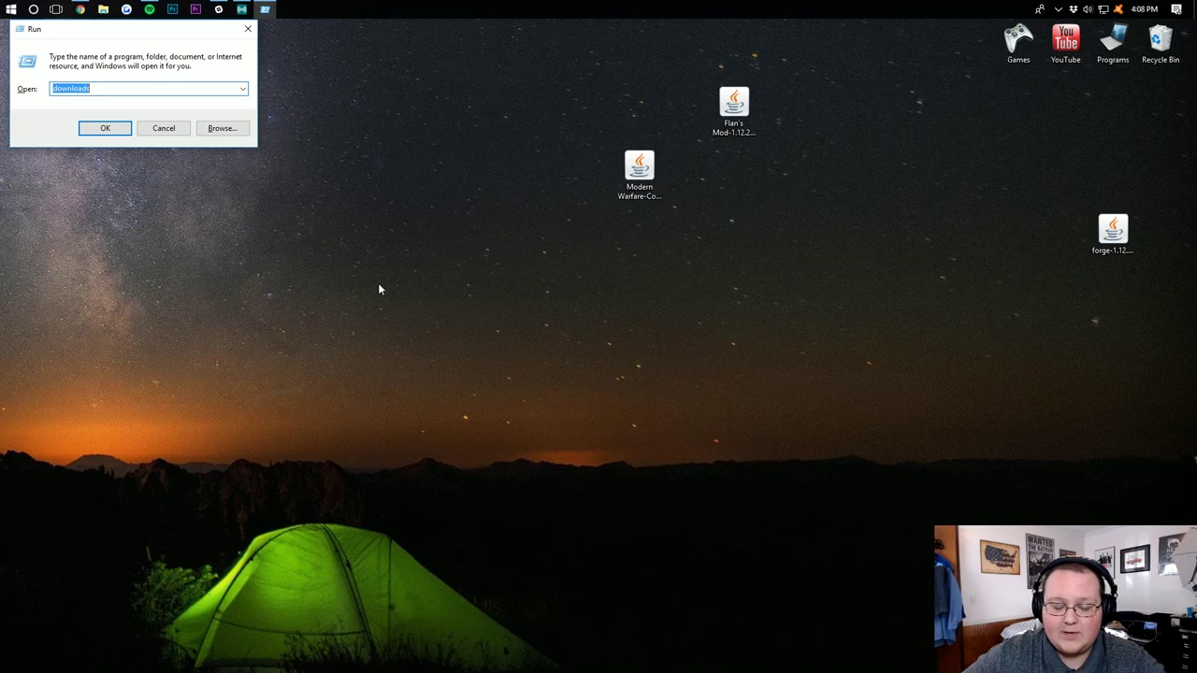
pyautogui.write('%app')
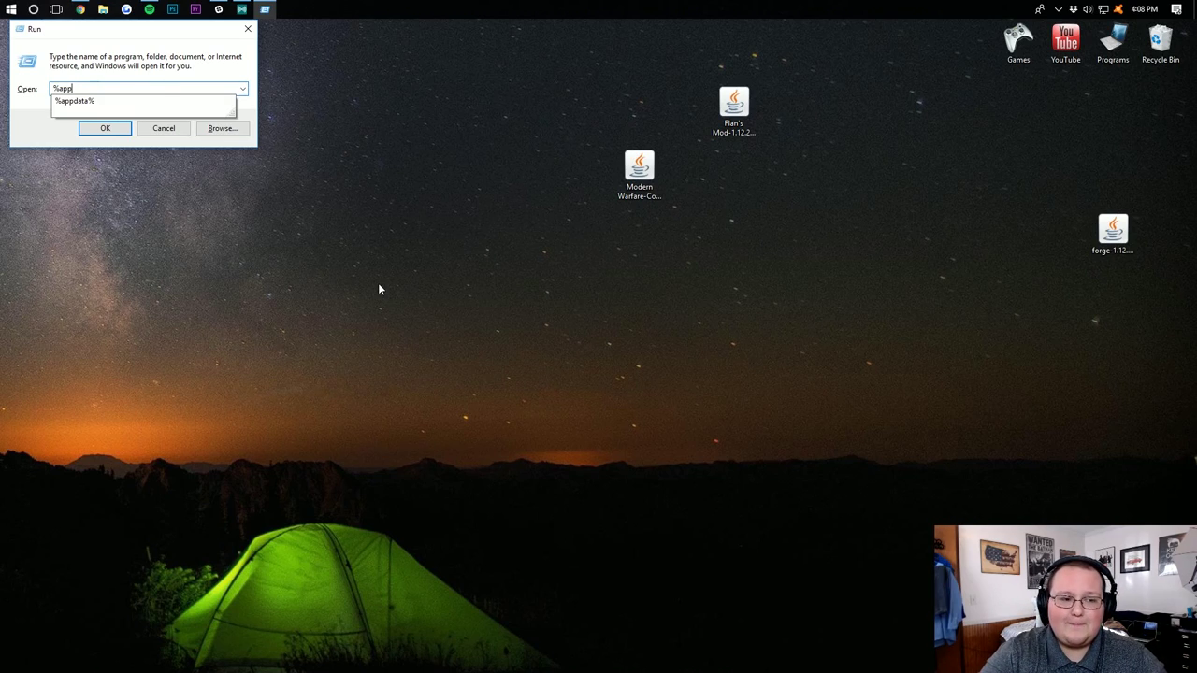
pyautogui.write('data%')
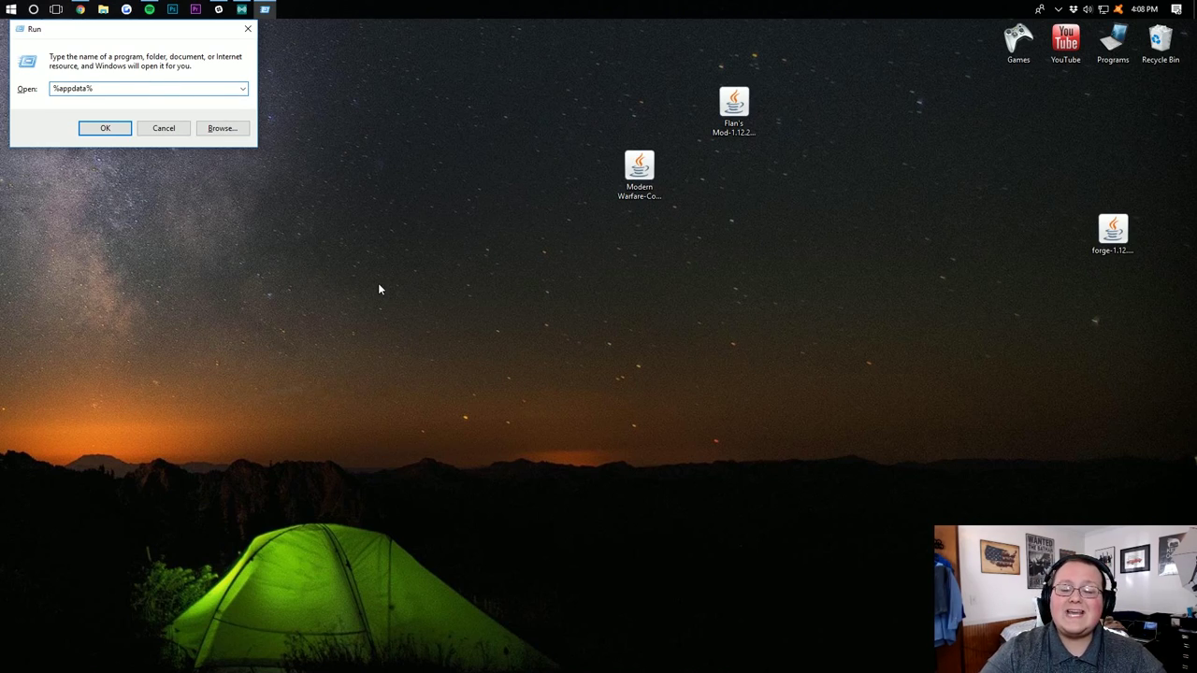
pyautogui.press('Return')
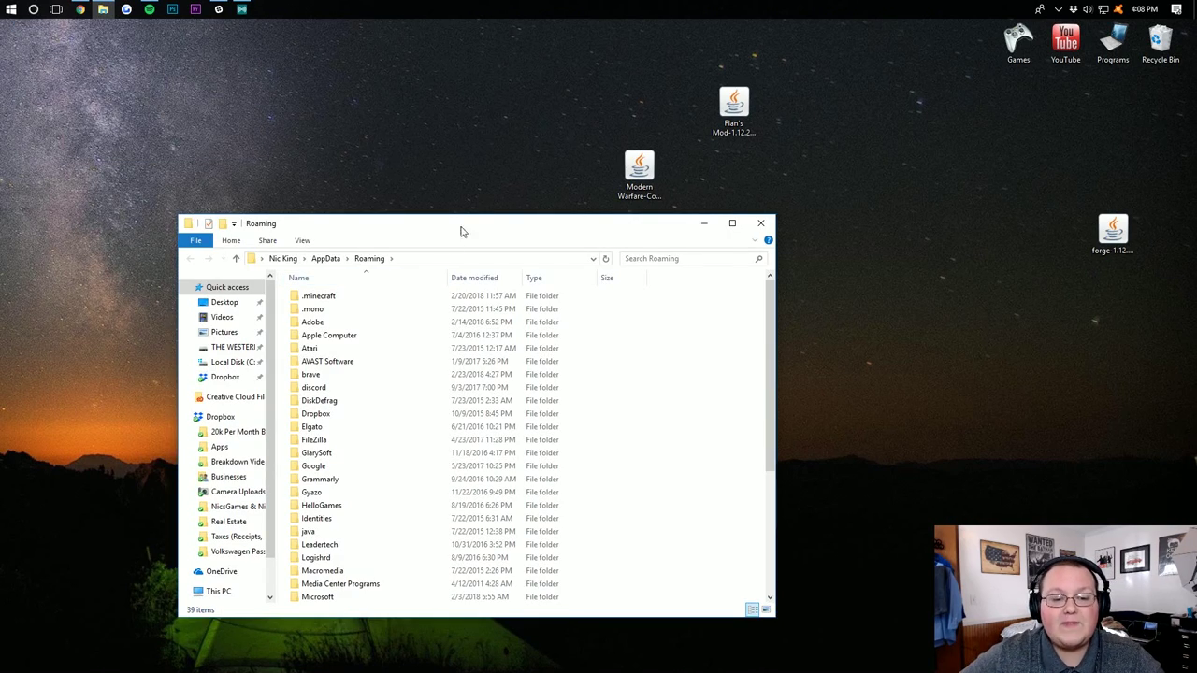
pyautogui.moveTo(463, 217); pyautogui.dragTo(584, 212)
pyautogui.doubleClick(440, 293)
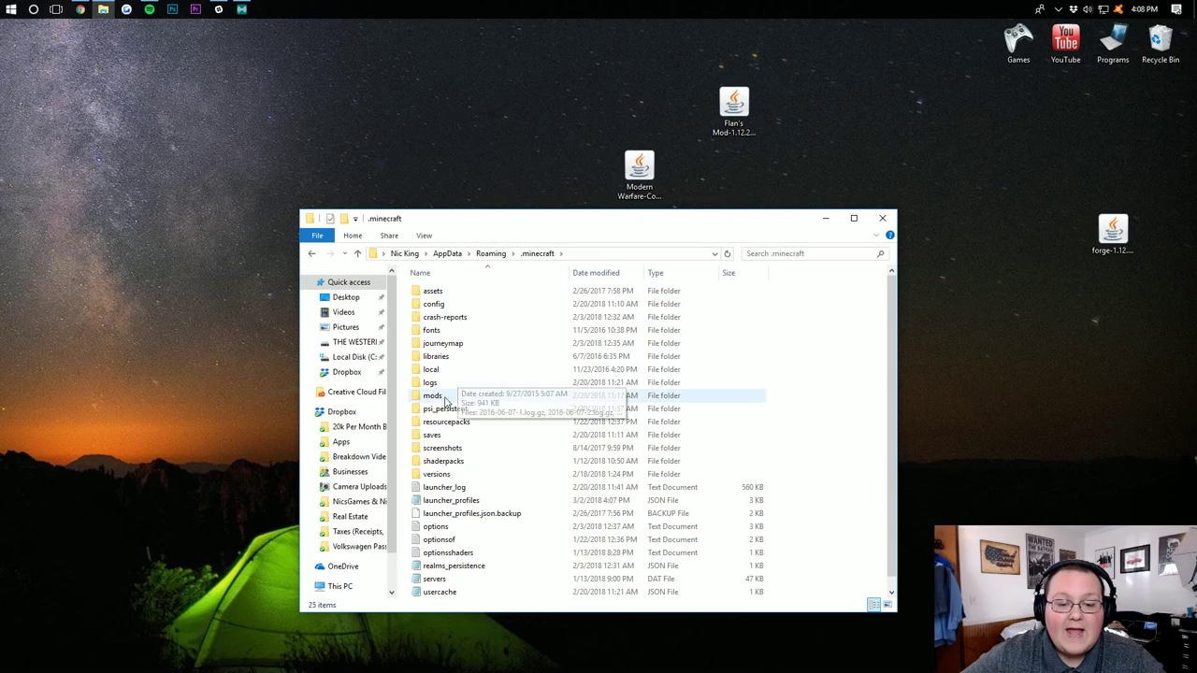
pyautogui.moveTo(435, 399); pyautogui.dragTo(1160, 42)
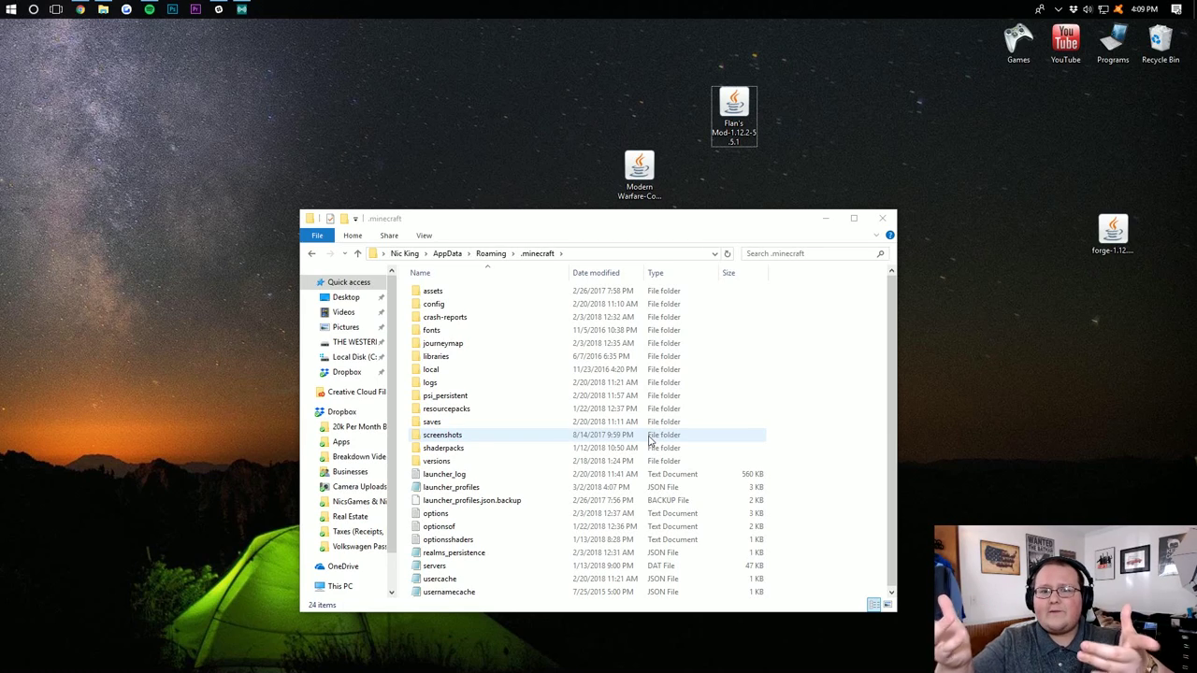
# - Create a new 'mods' folder in .minecraft and drag the Flan's Mod jar into it
pyautogui.rightClick(840, 344)
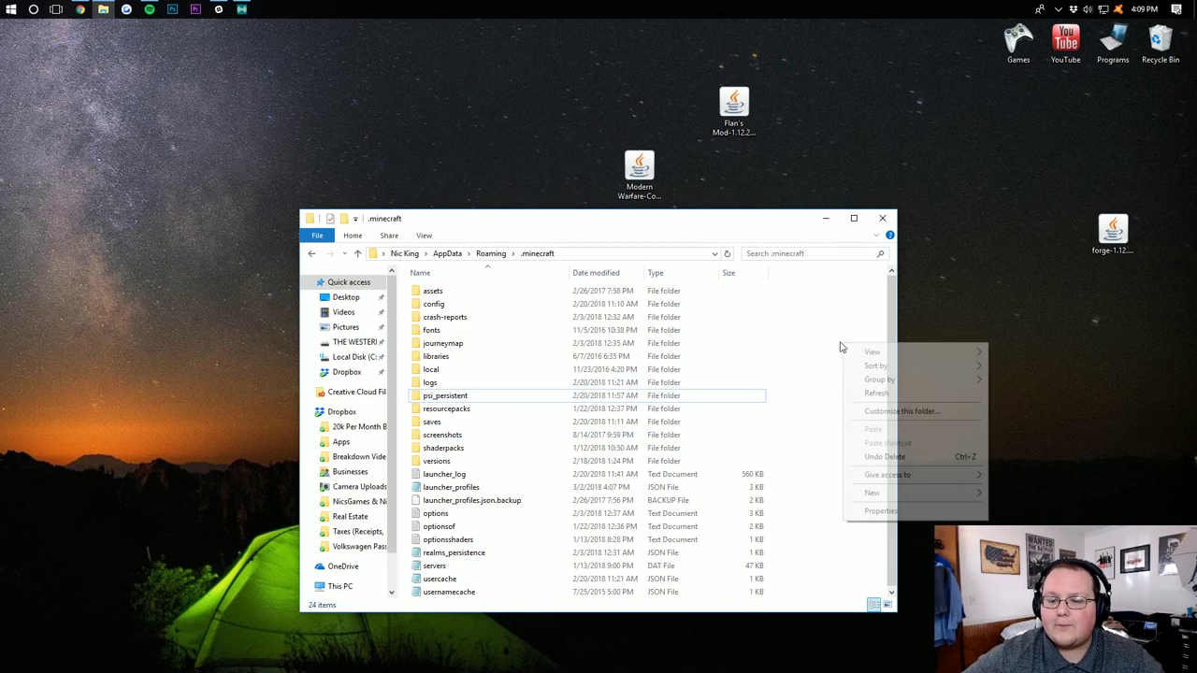
pyautogui.moveTo(872, 493)
pyautogui.click(1047, 493)
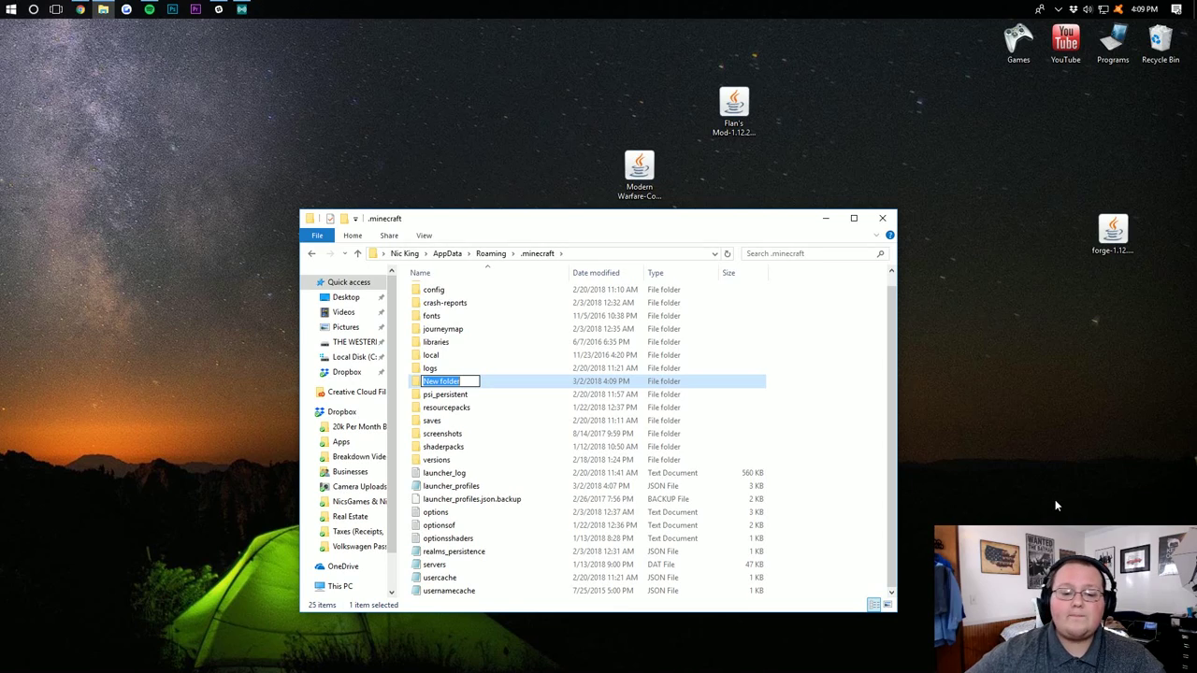
pyautogui.write('mi')
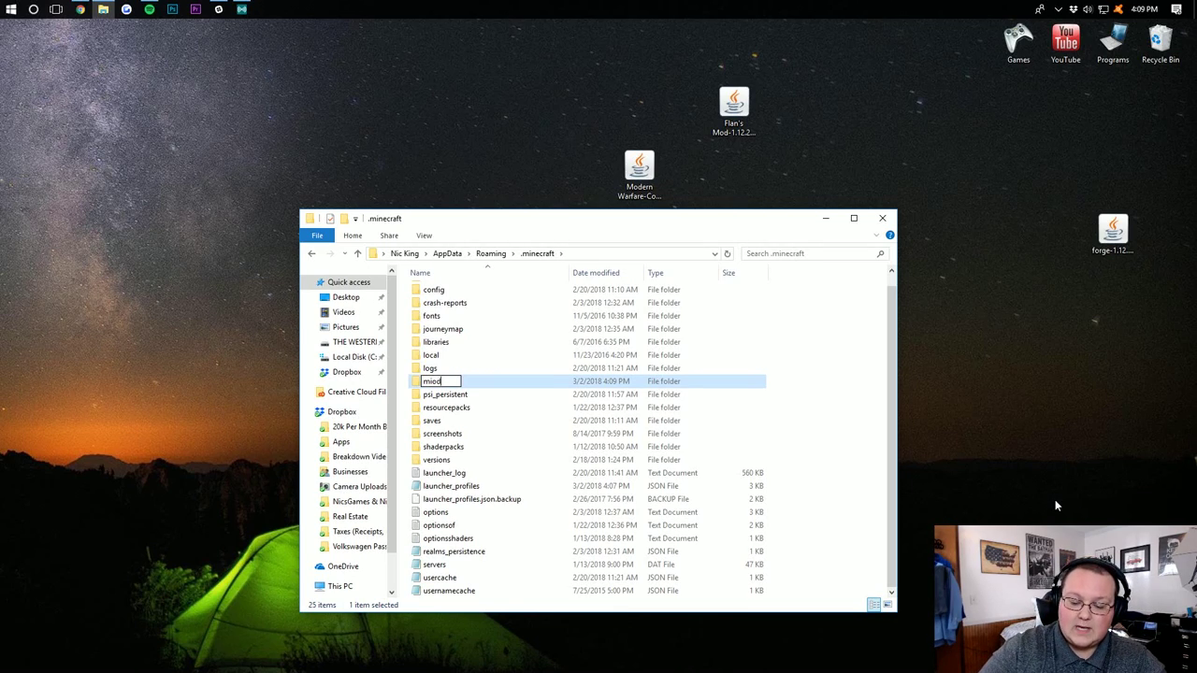
pyautogui.press('BackSpace')
pyautogui.write('ods')
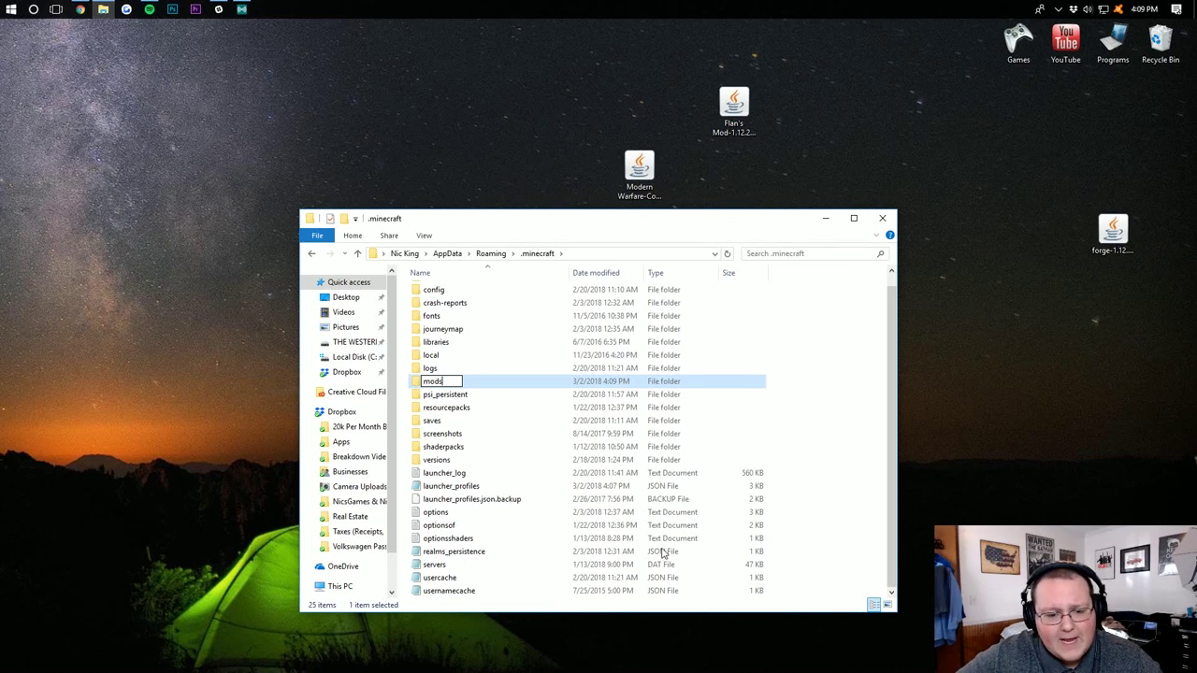
pyautogui.click(474, 379)
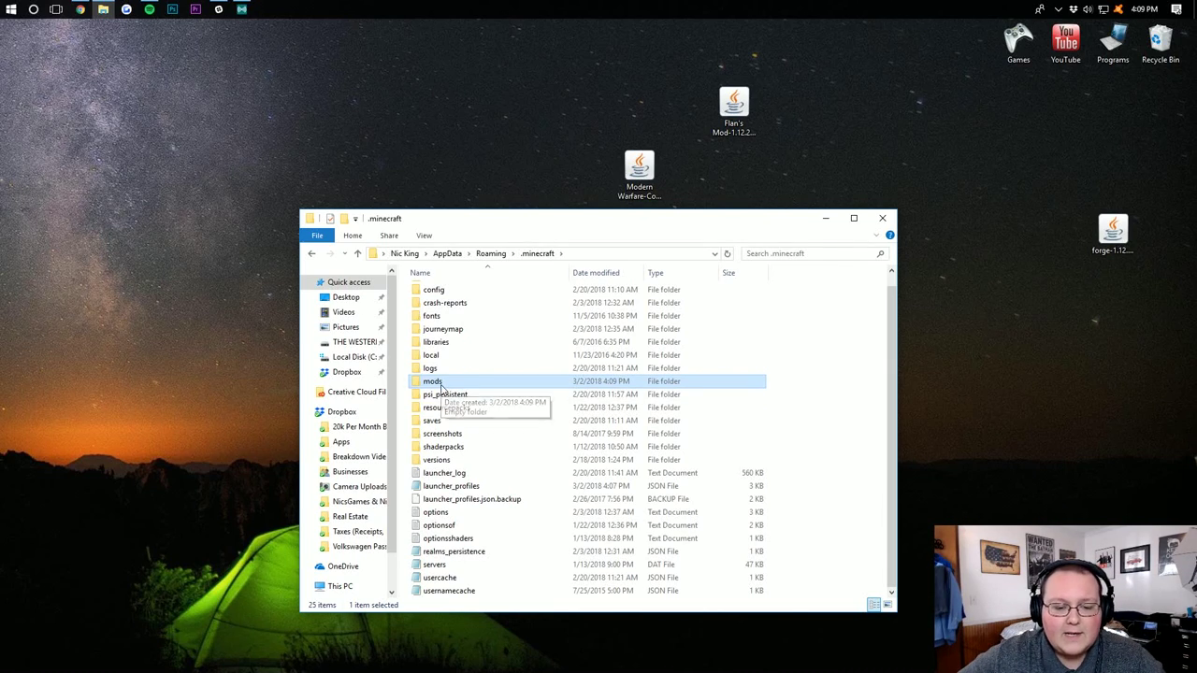
pyautogui.doubleClick(442, 382)
pyautogui.click(727, 131)
pyautogui.moveTo(769, 122); pyautogui.dragTo(505, 364)
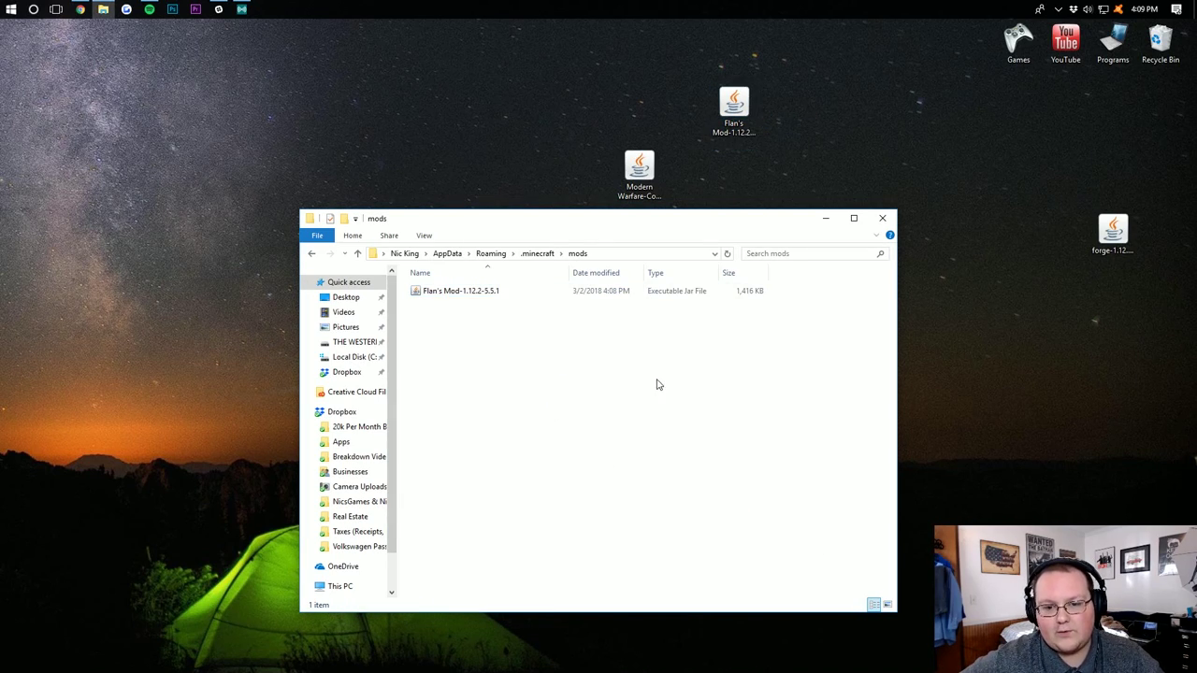
# - Finish copying the Flan's Mod jar into mods and go back up to .minecraft
pyautogui.moveTo(734, 112); pyautogui.dragTo(963, 180)
pyautogui.moveTo(639, 166); pyautogui.dragTo(669, 103)
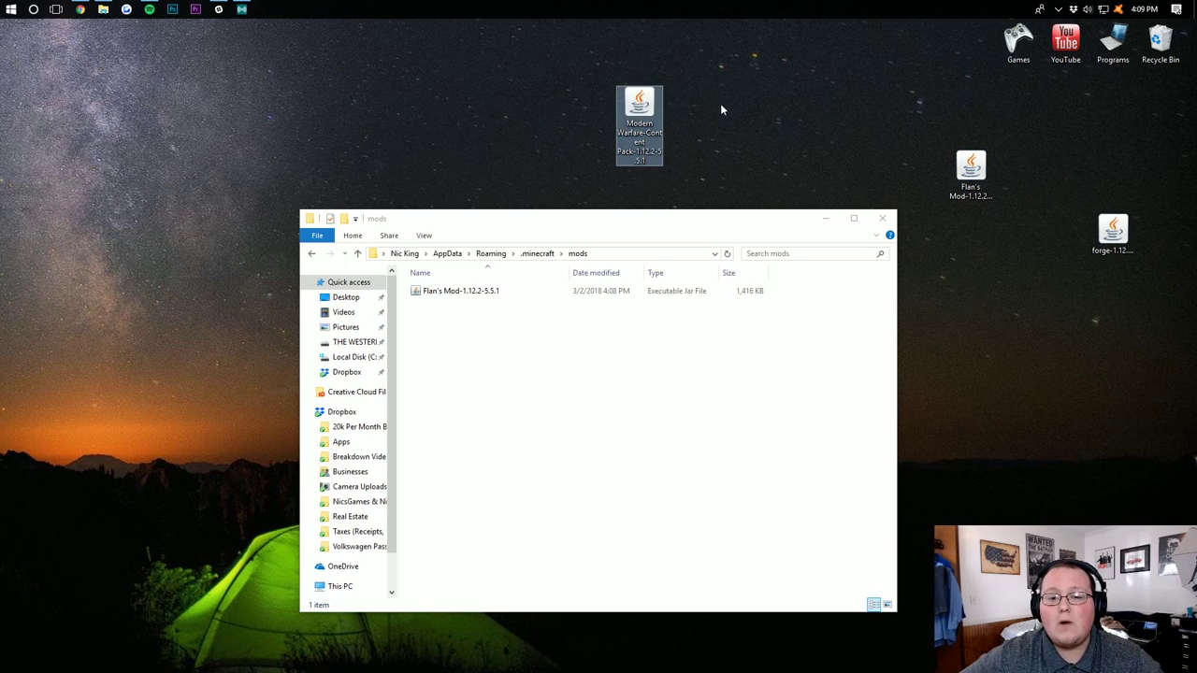
pyautogui.click(595, 371)
pyautogui.press('BackSpace')
# - Discard an unwanted new folder and reopen the .minecraft folder
pyautogui.rightClick(810, 366)
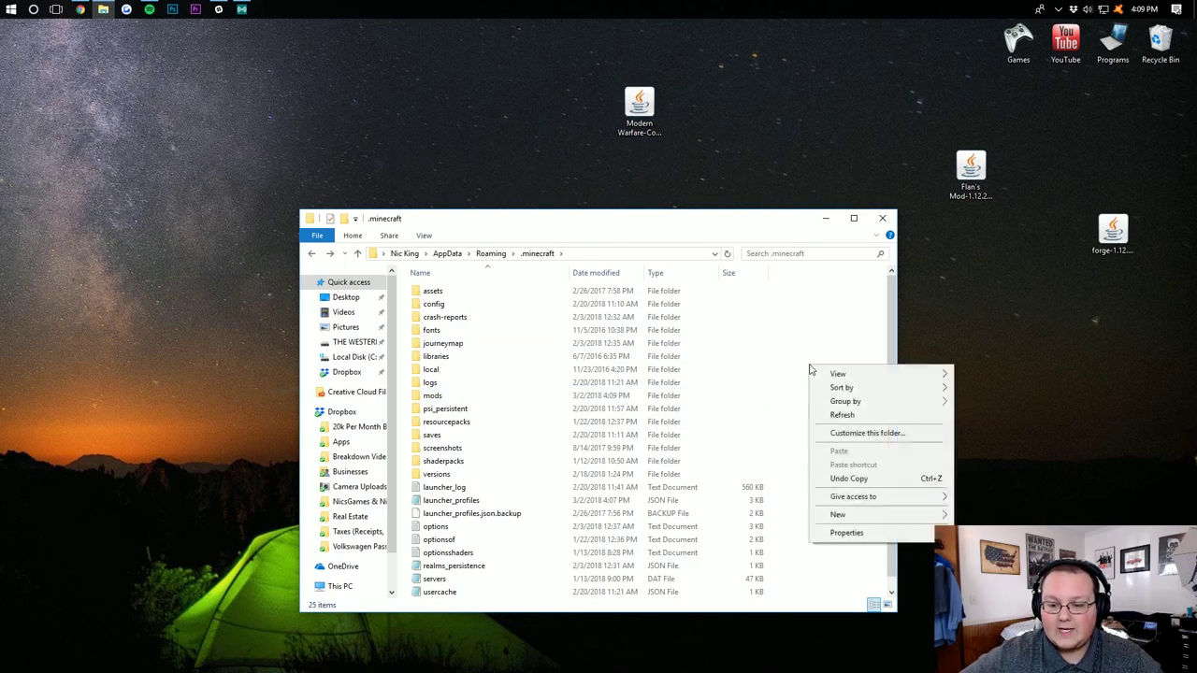
pyautogui.moveTo(867, 520)
pyautogui.click(977, 517)
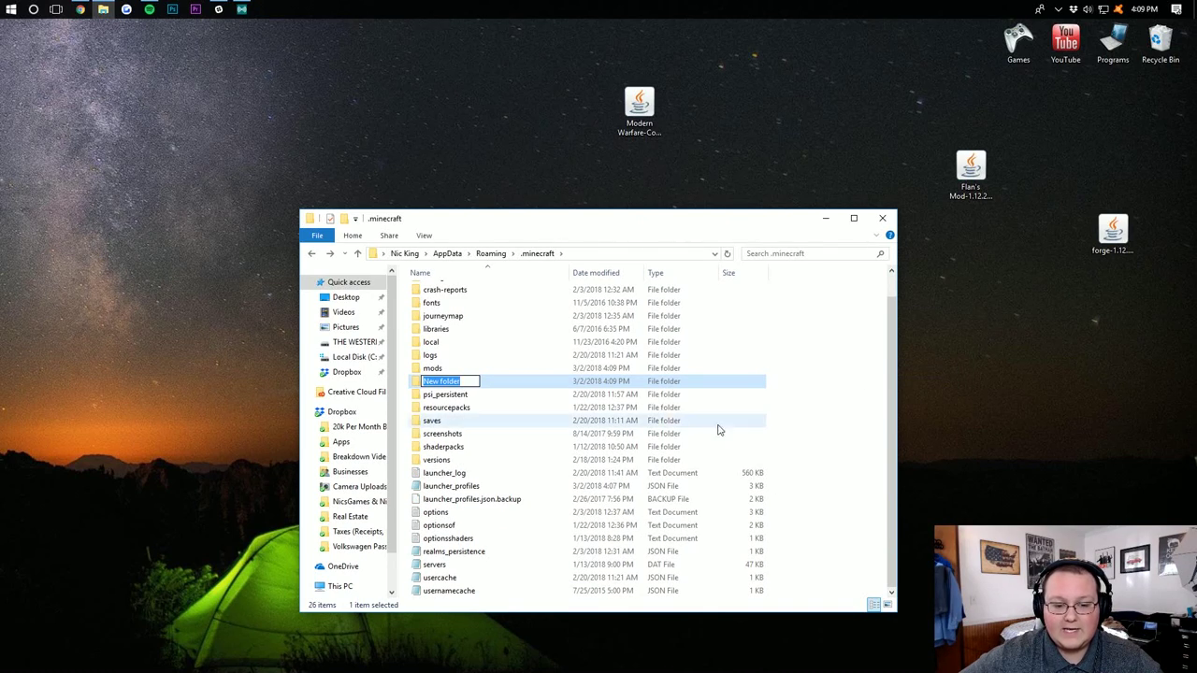
pyautogui.press('Escape')
pyautogui.press('Delete')
pyautogui.press('BackSpace')
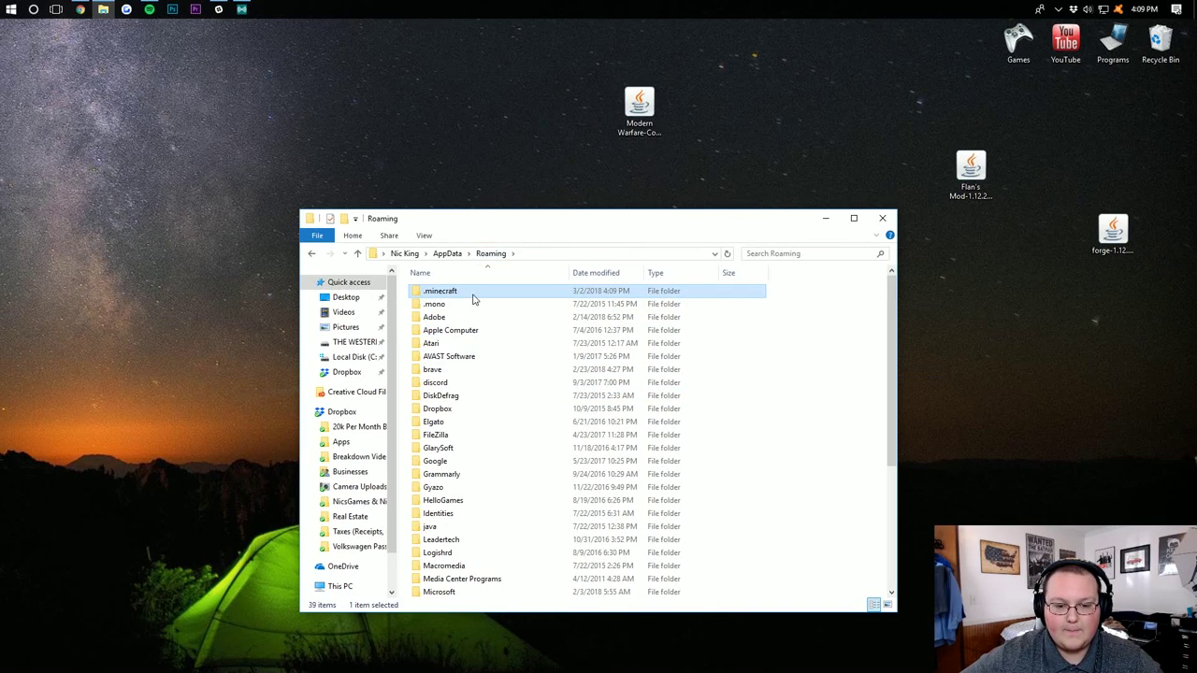
pyautogui.doubleClick(473, 297)
# - Create a 'Flan' folder in .minecraft, copy the Modern Warfare Content Pack jar in, and close it
pyautogui.rightClick(802, 336)
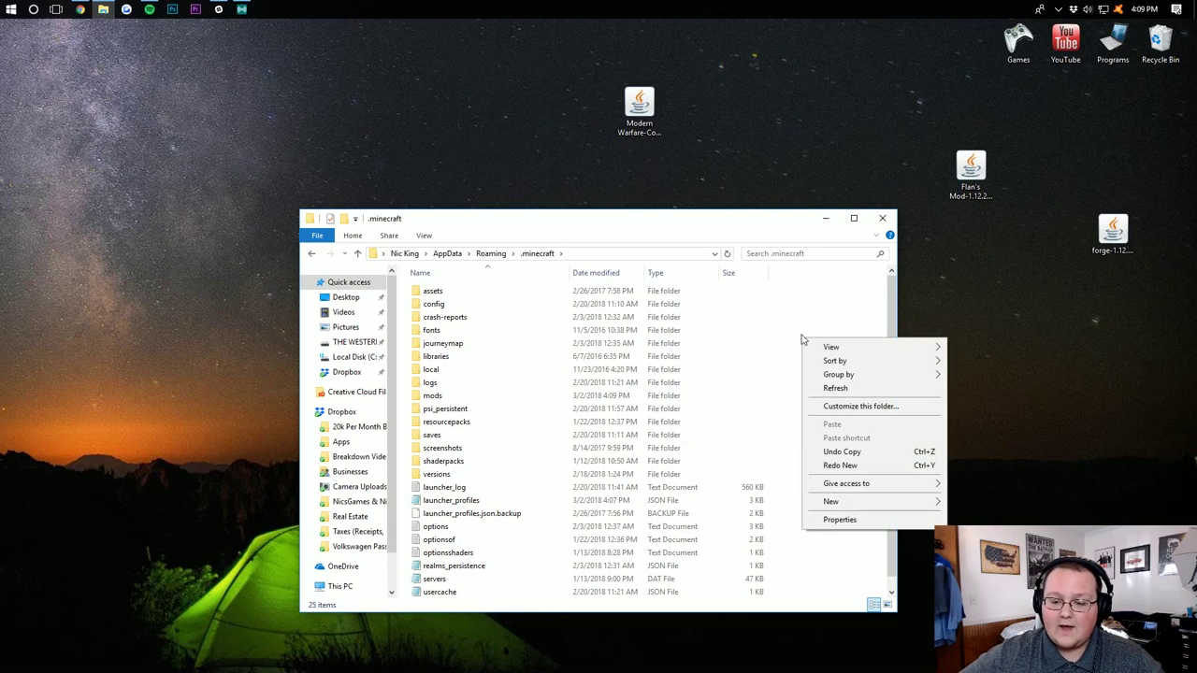
pyautogui.moveTo(839, 505)
pyautogui.click(993, 500)
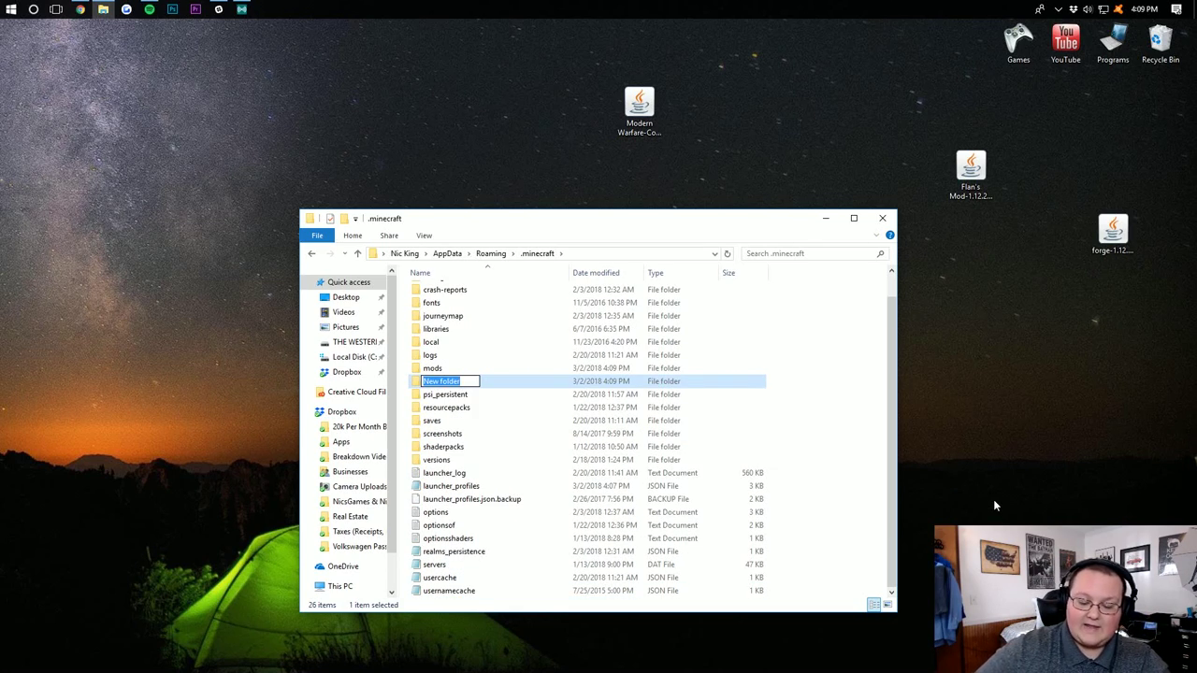
pyautogui.write('F')
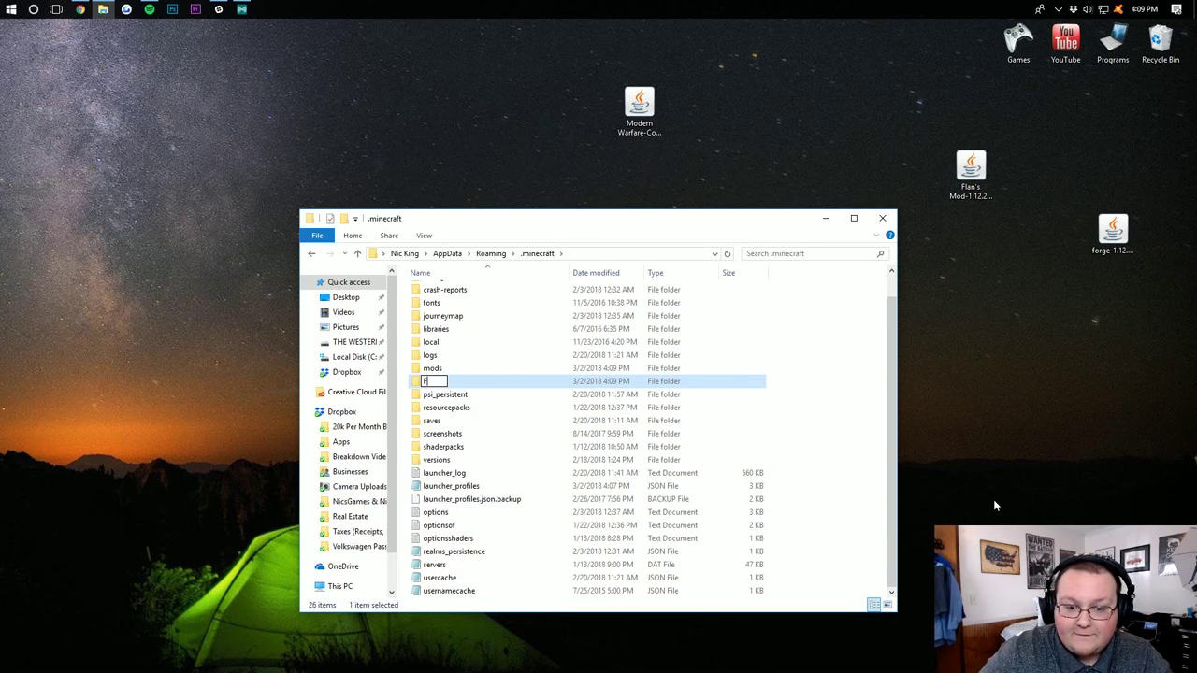
pyautogui.write('lan')
pyautogui.press('Return')
pyautogui.doubleClick(457, 302)
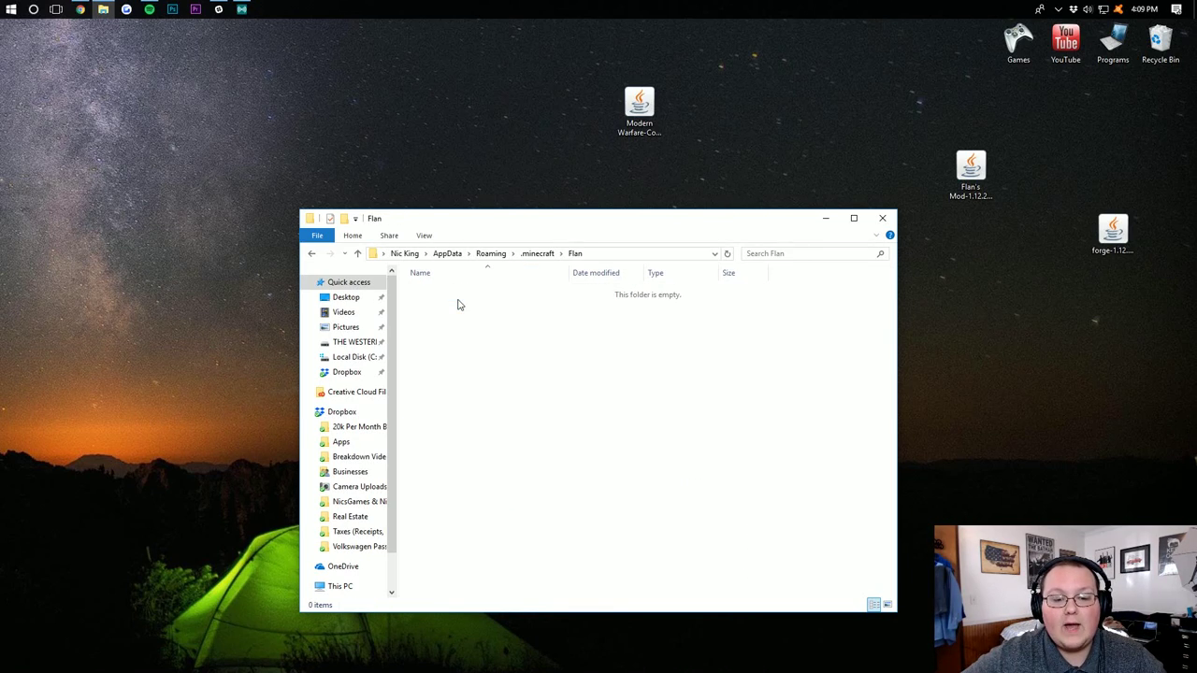
pyautogui.moveTo(620, 109); pyautogui.dragTo(516, 313)
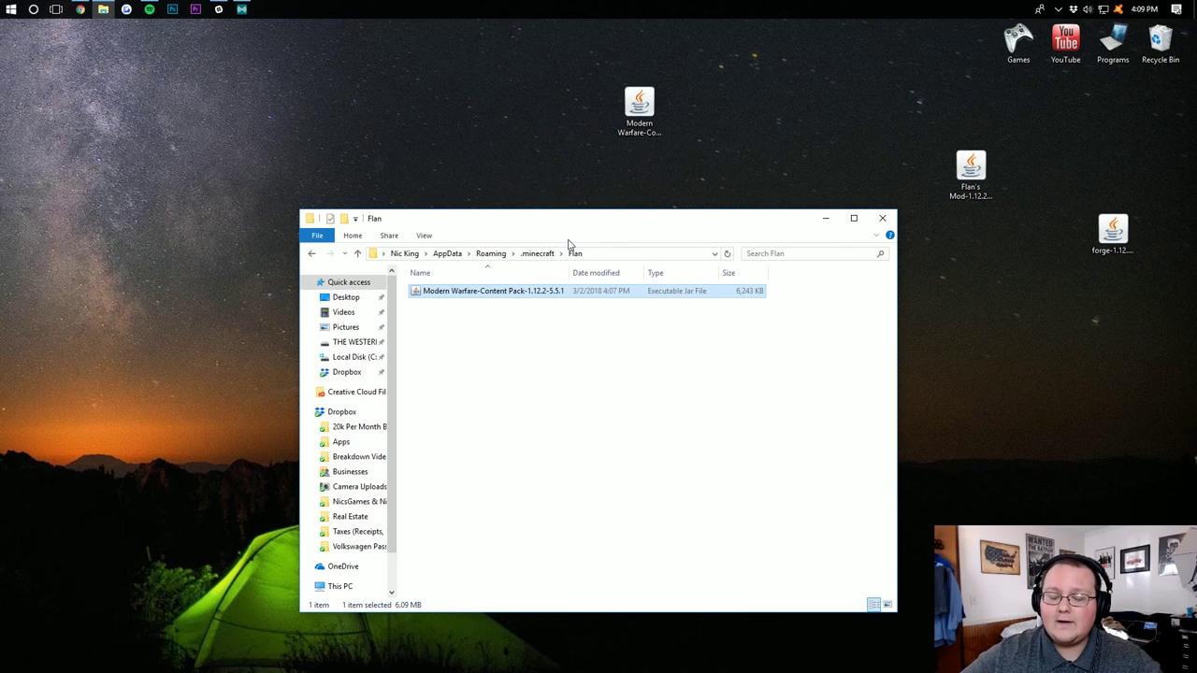
pyautogui.hotkey('alt', 'F4')
# - Start Minecraft Launcher from the Games folder and choose the forge profile 1.12.2-forge1.12.2-14.23.2.2618
pyautogui.doubleClick(1017, 42)
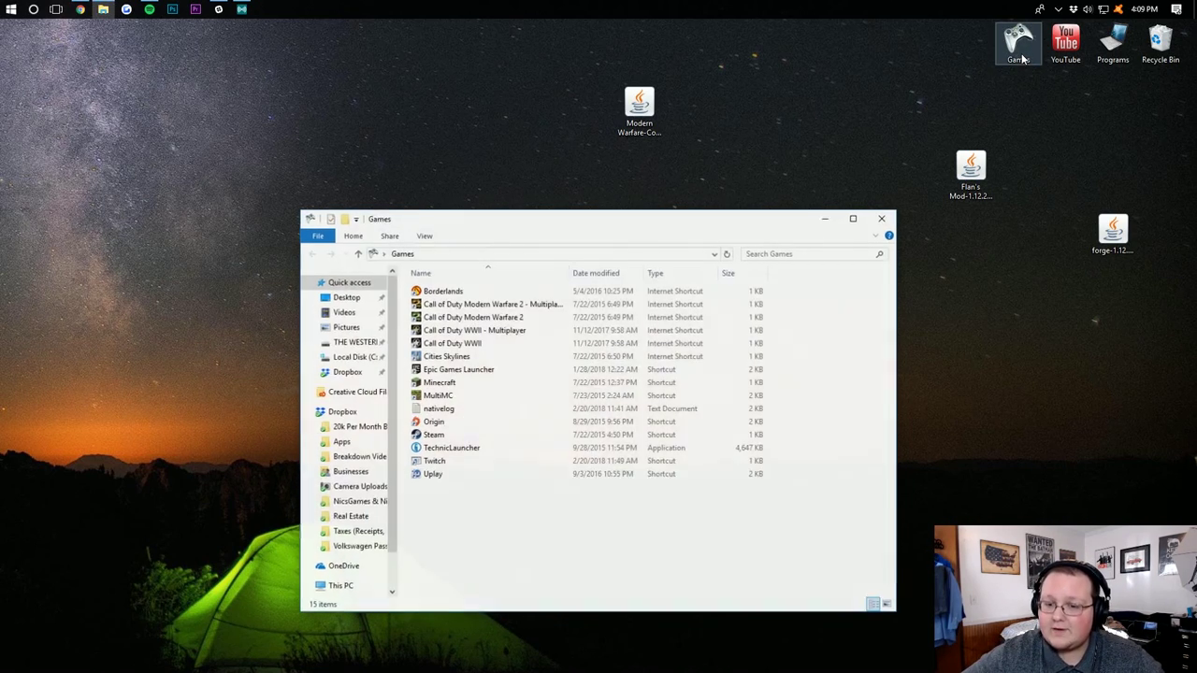
pyautogui.doubleClick(437, 383)
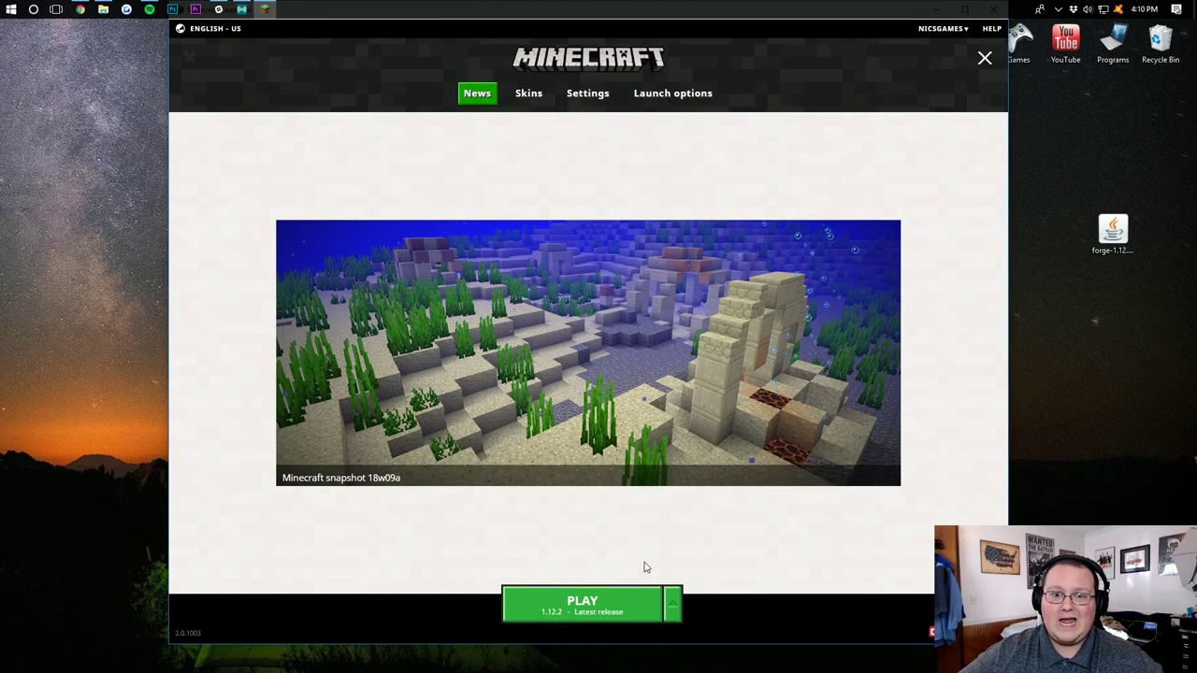
pyautogui.click(673, 604)
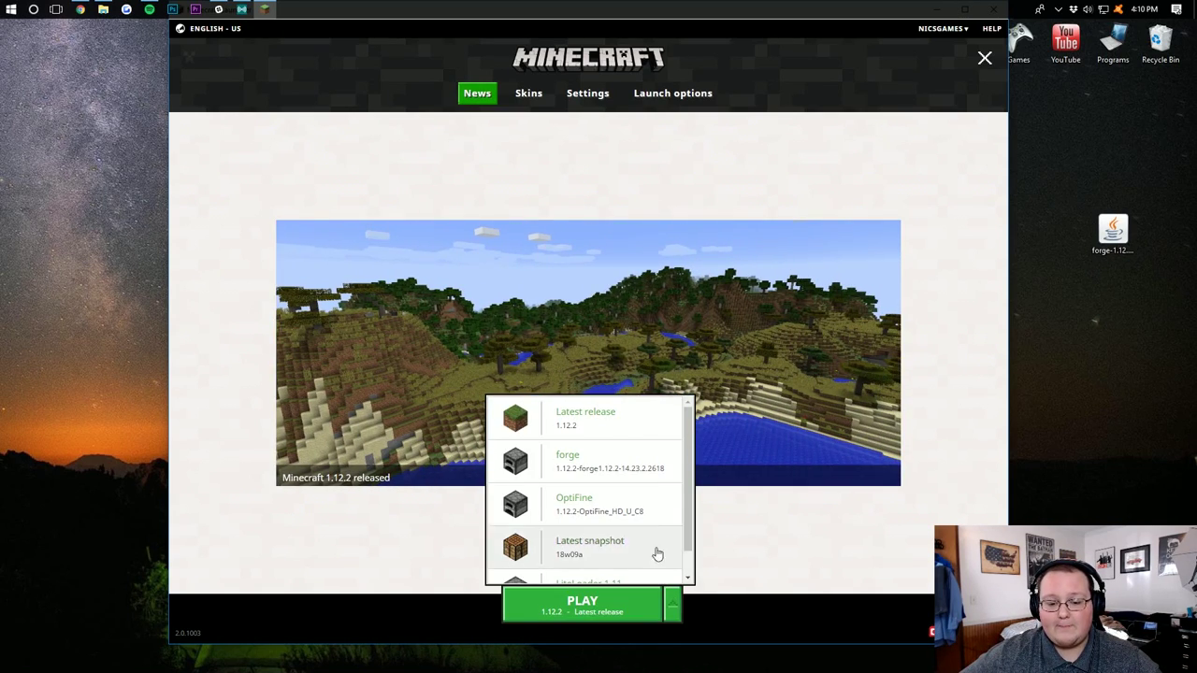
pyautogui.click(622, 464)
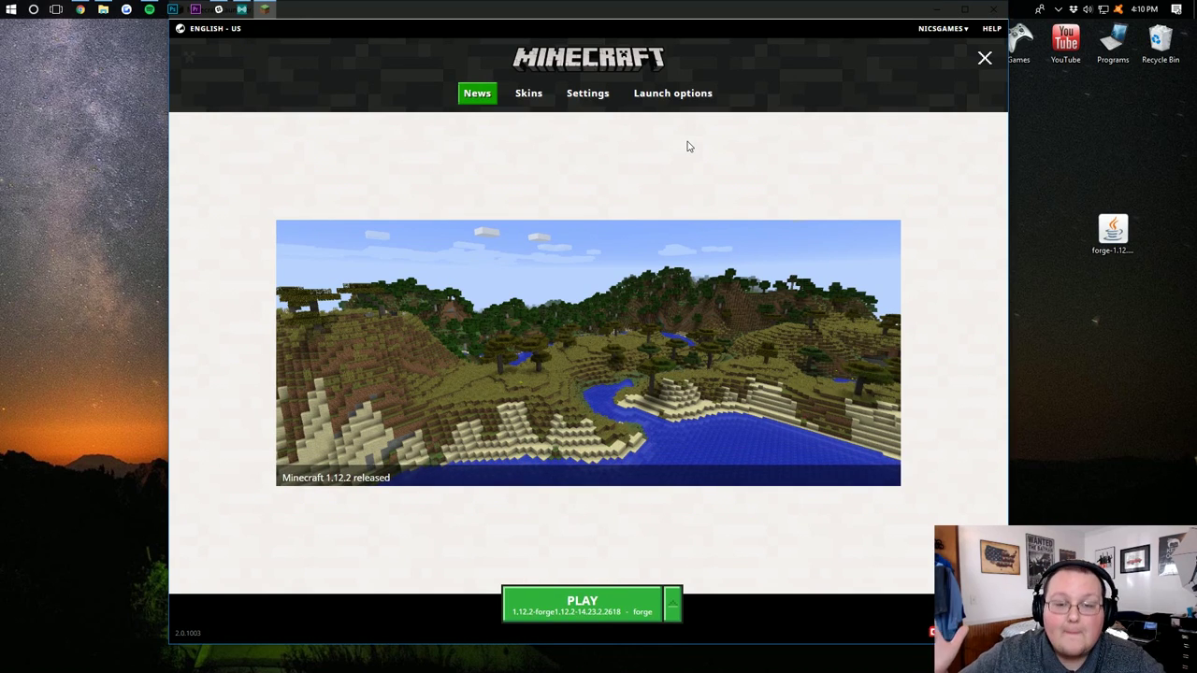
# - In Launch options, switch the forge profile from 14.23.2.2618 to 14.23.2.2624 and save
pyautogui.click(668, 94)
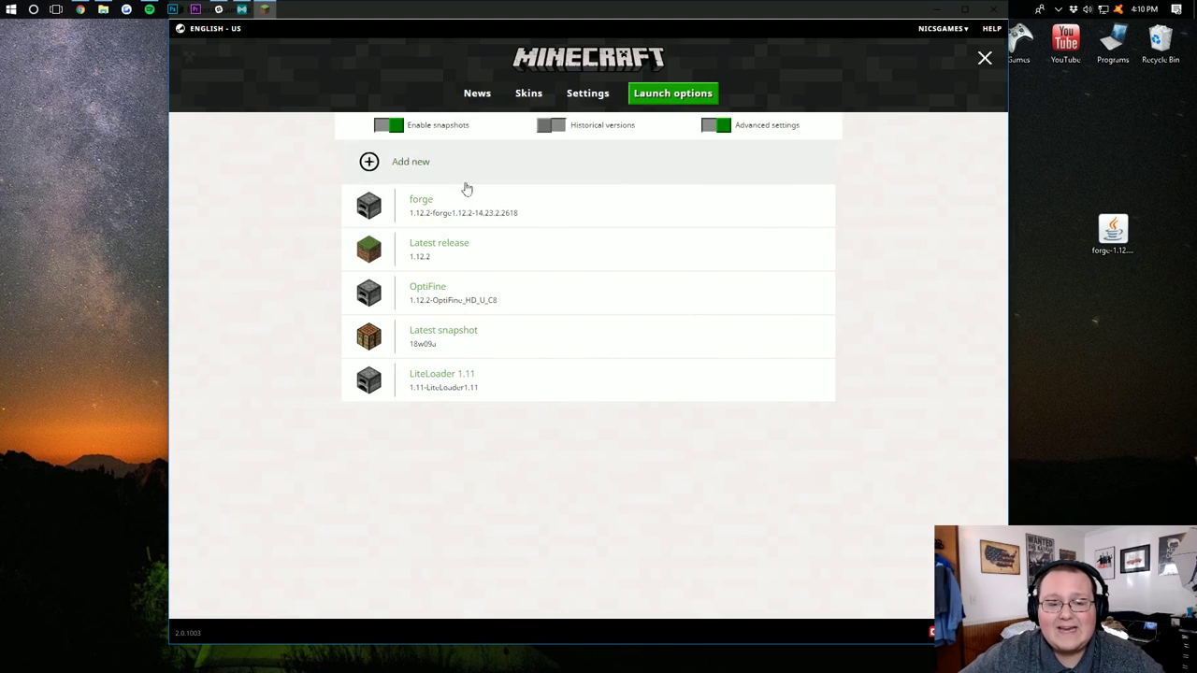
pyautogui.click(421, 206)
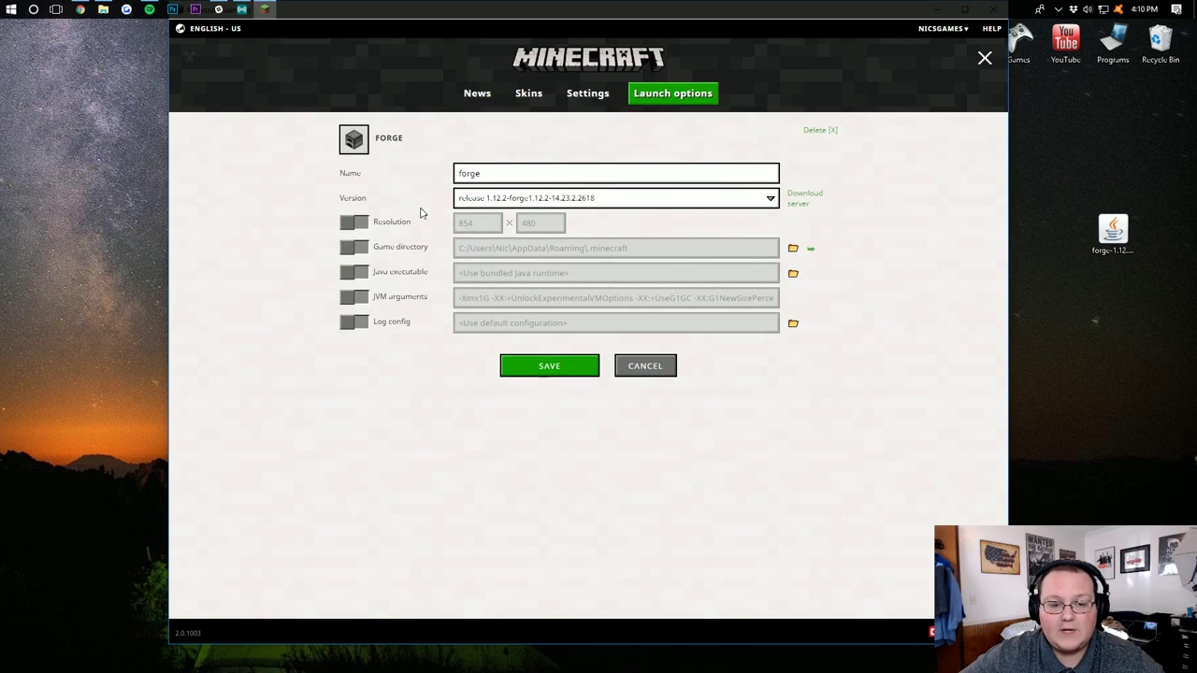
pyautogui.click(522, 198)
pyautogui.press('Escape')
pyautogui.click(591, 198)
pyautogui.scroll(-2, 593, 337)
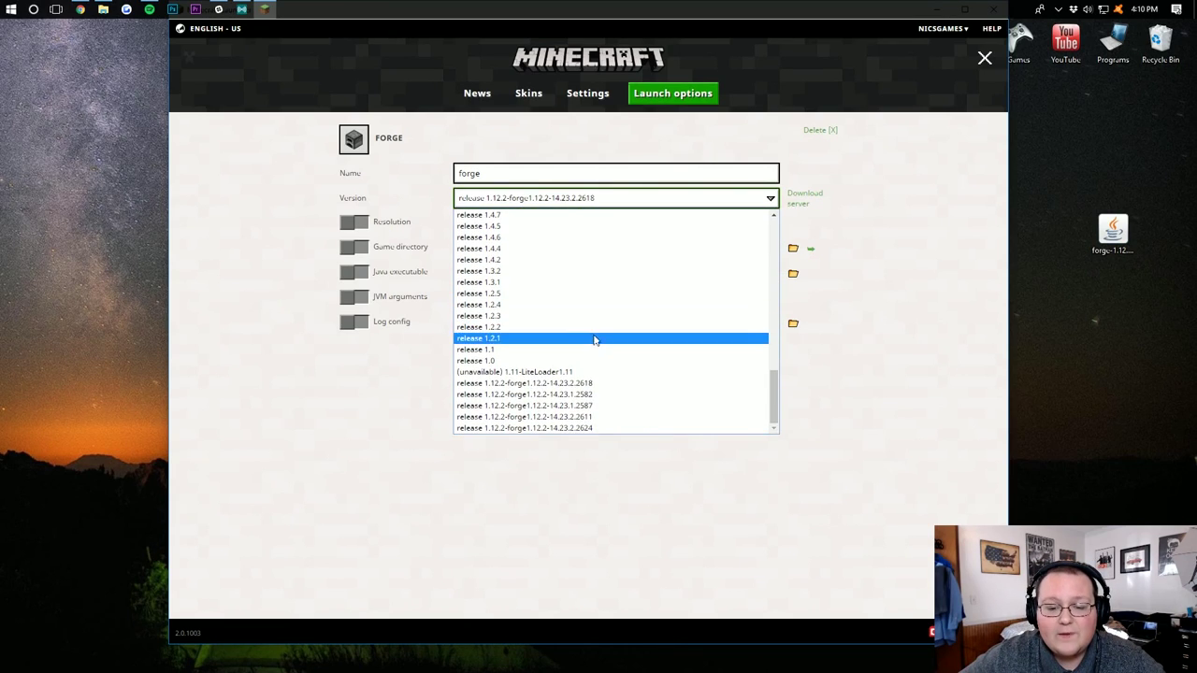
pyautogui.click(586, 426)
pyautogui.click(587, 372)
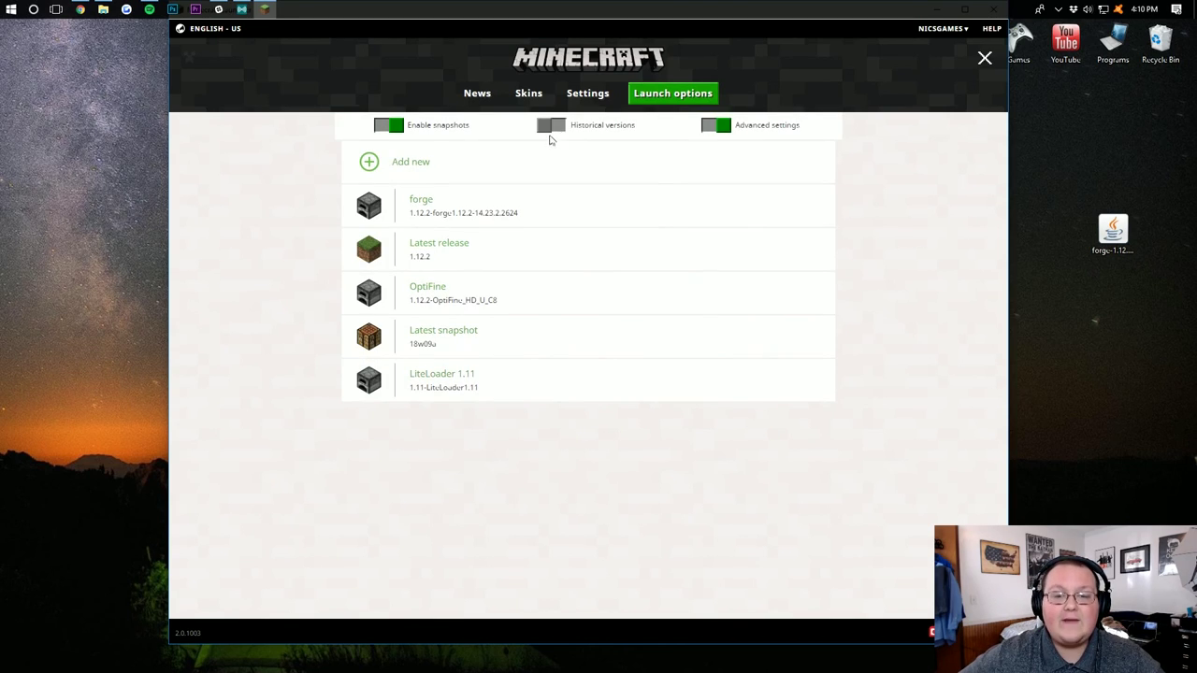
# - From the News page, pick the forge profile and launch Minecraft 1.12.2 with Forge 14.23.2.2624
pyautogui.click(479, 94)
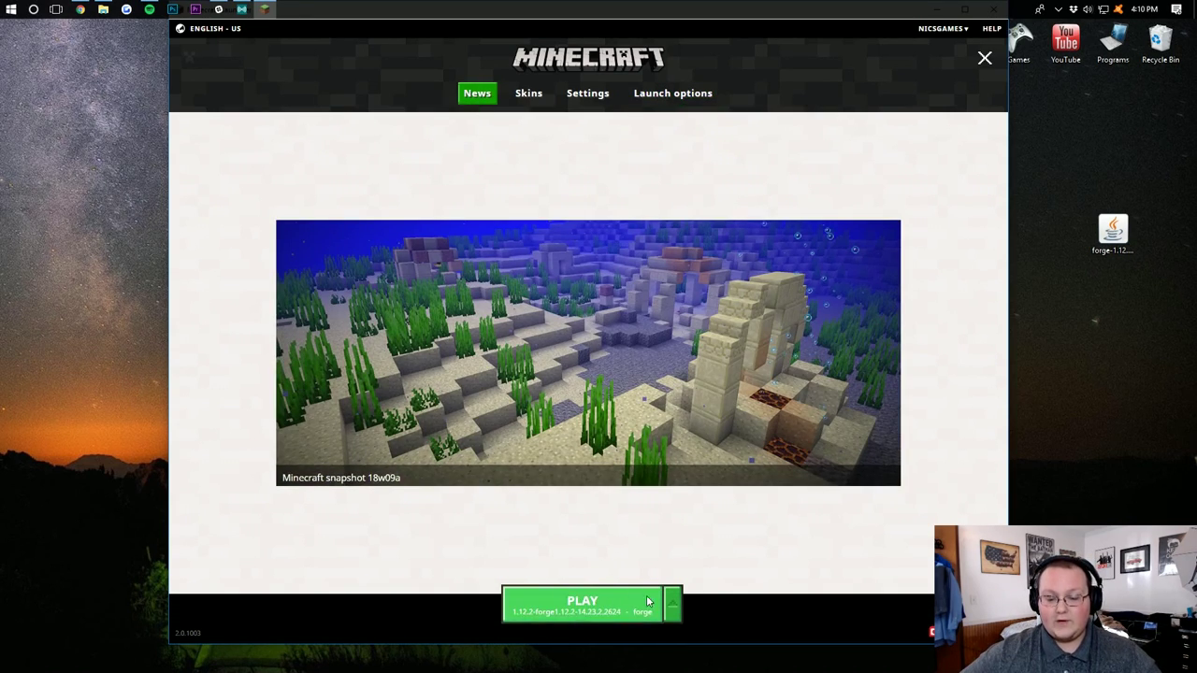
pyautogui.click(672, 605)
pyautogui.click(592, 427)
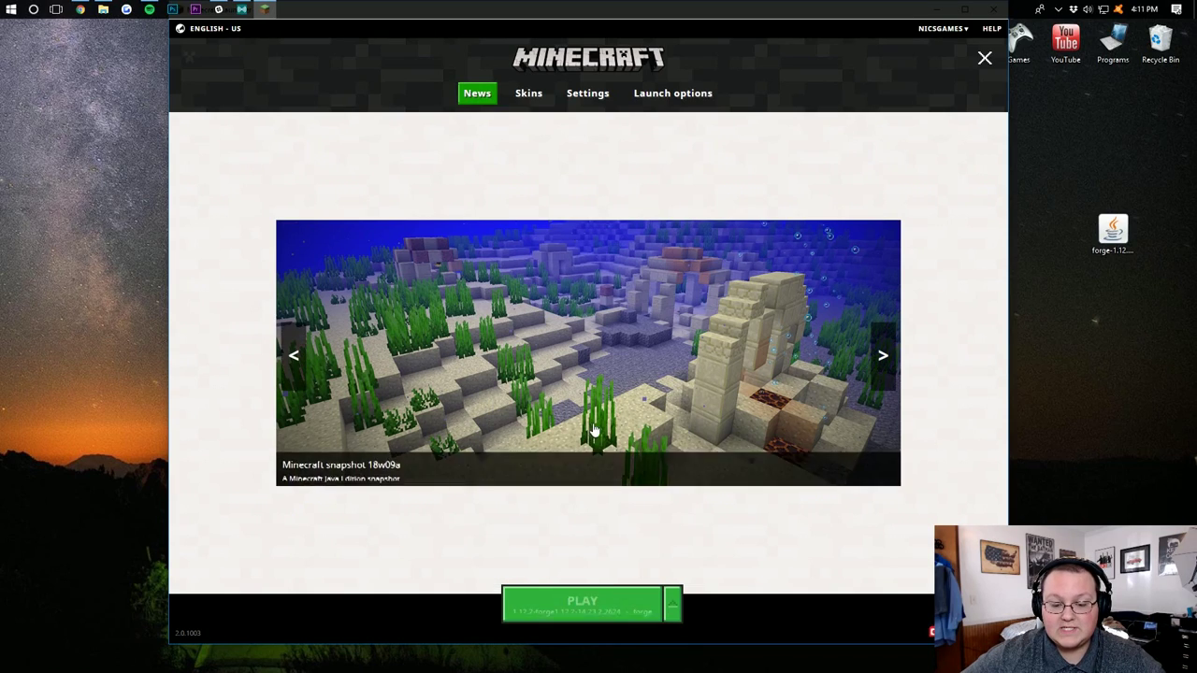
pyautogui.click(582, 603)
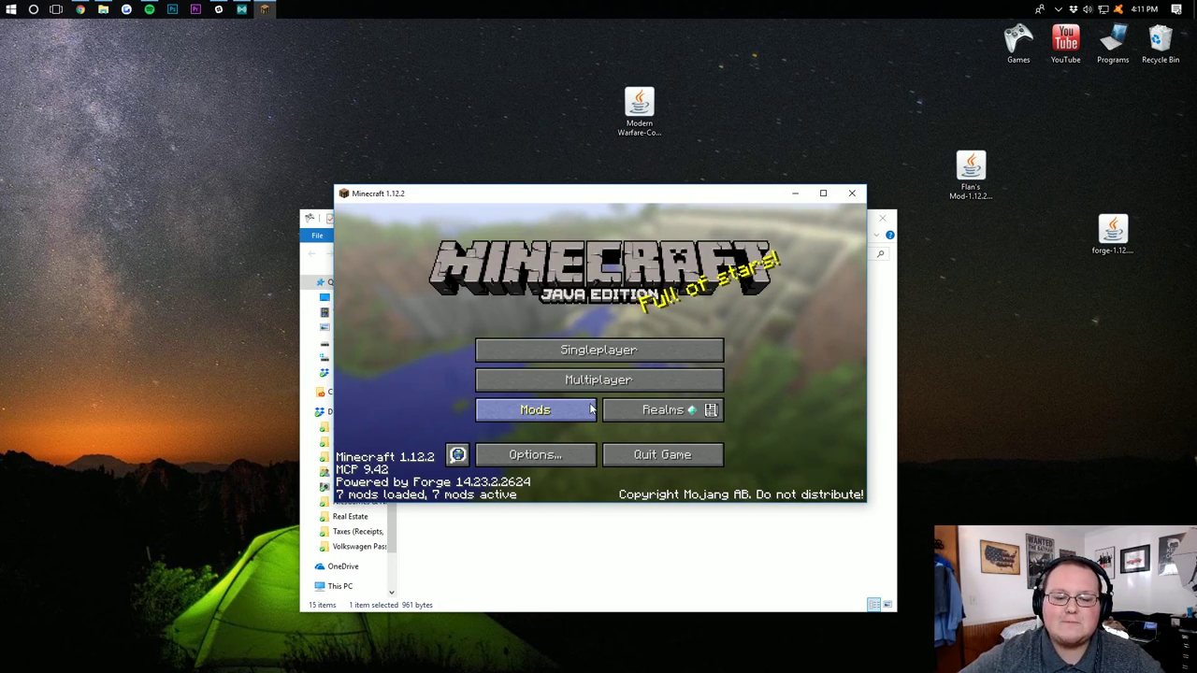
# - Check the Mod List for Flan's Mod 5.5.1 and Flan's Mod: Apocalypse, then close it
pyautogui.click(591, 409)
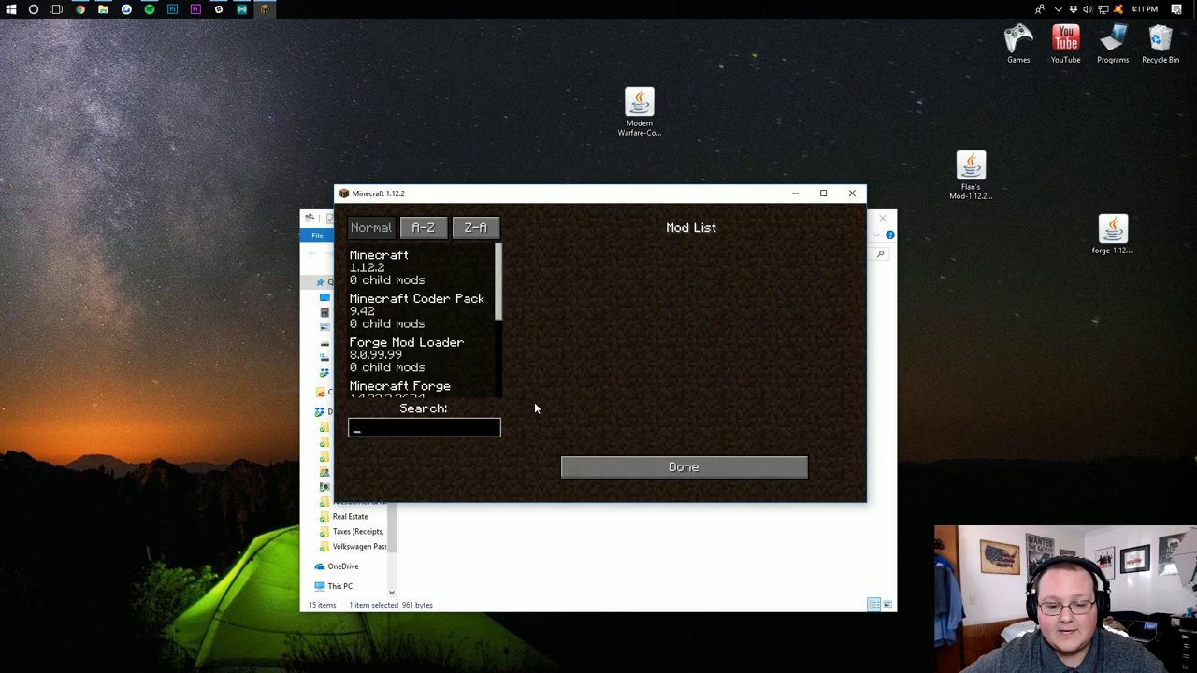
pyautogui.scroll(-3, 463, 337)
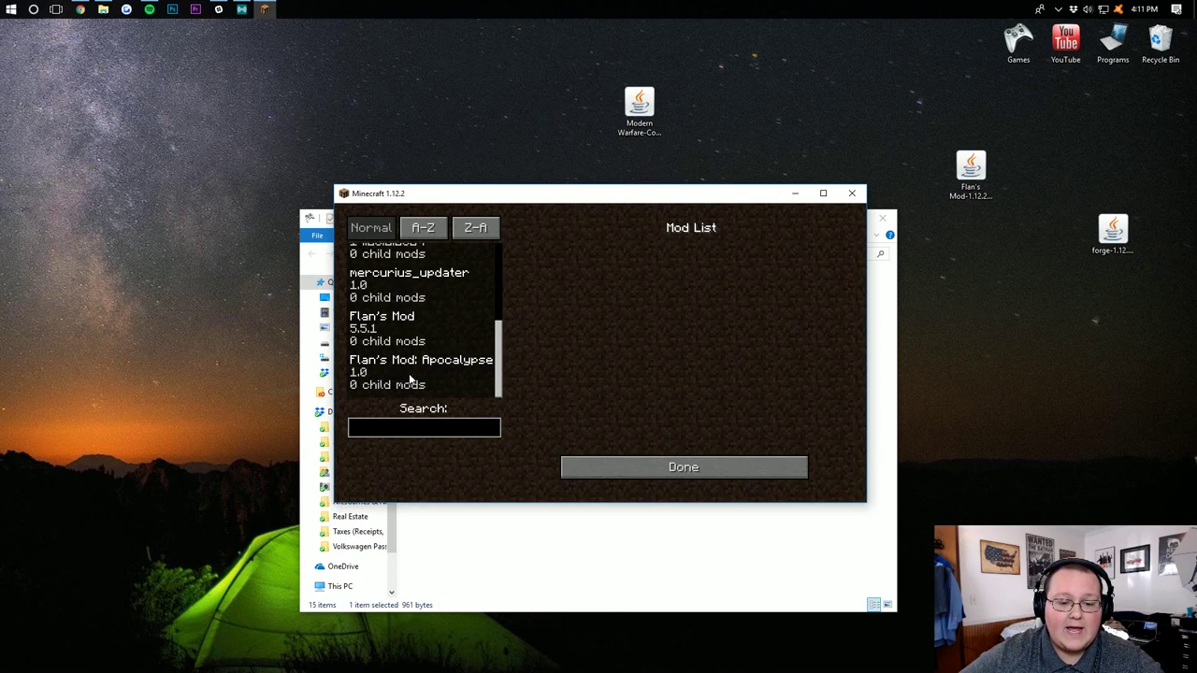
pyautogui.click(386, 323)
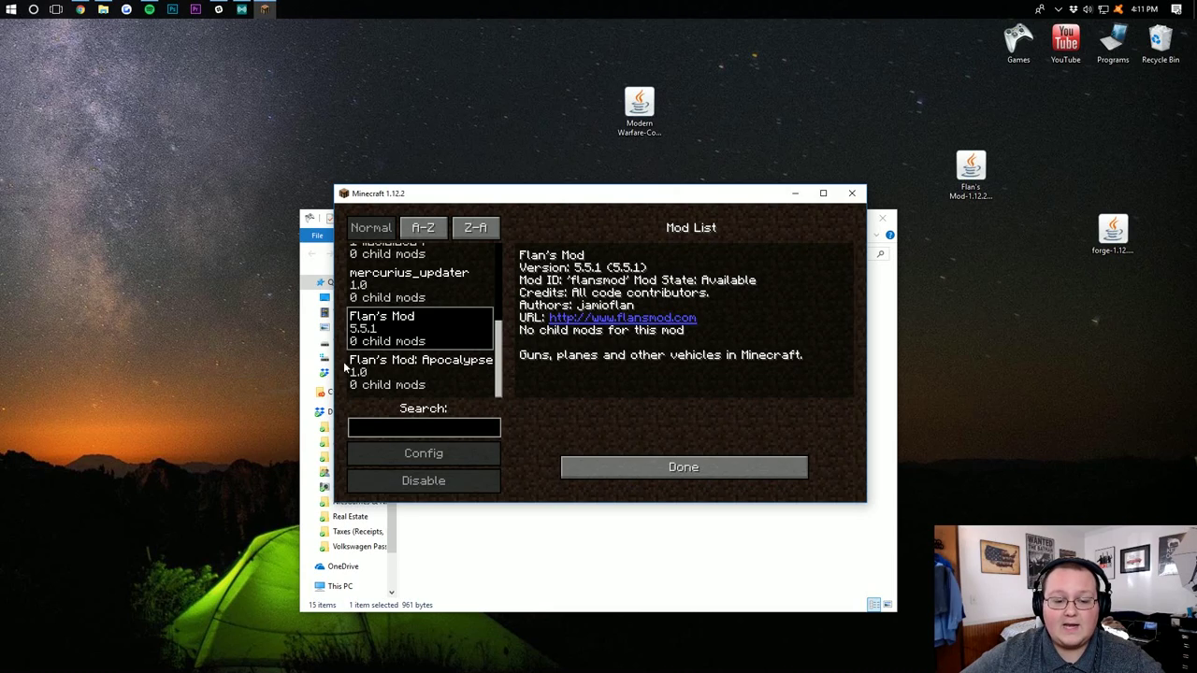
pyautogui.click(405, 386)
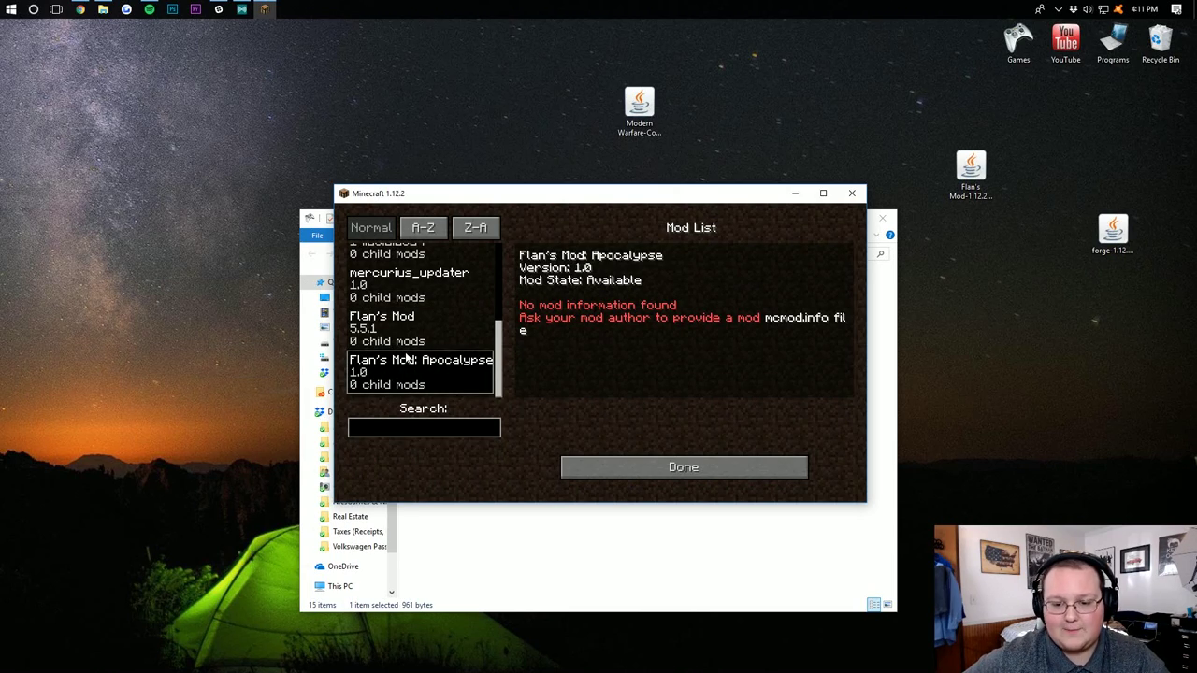
pyautogui.click(396, 340)
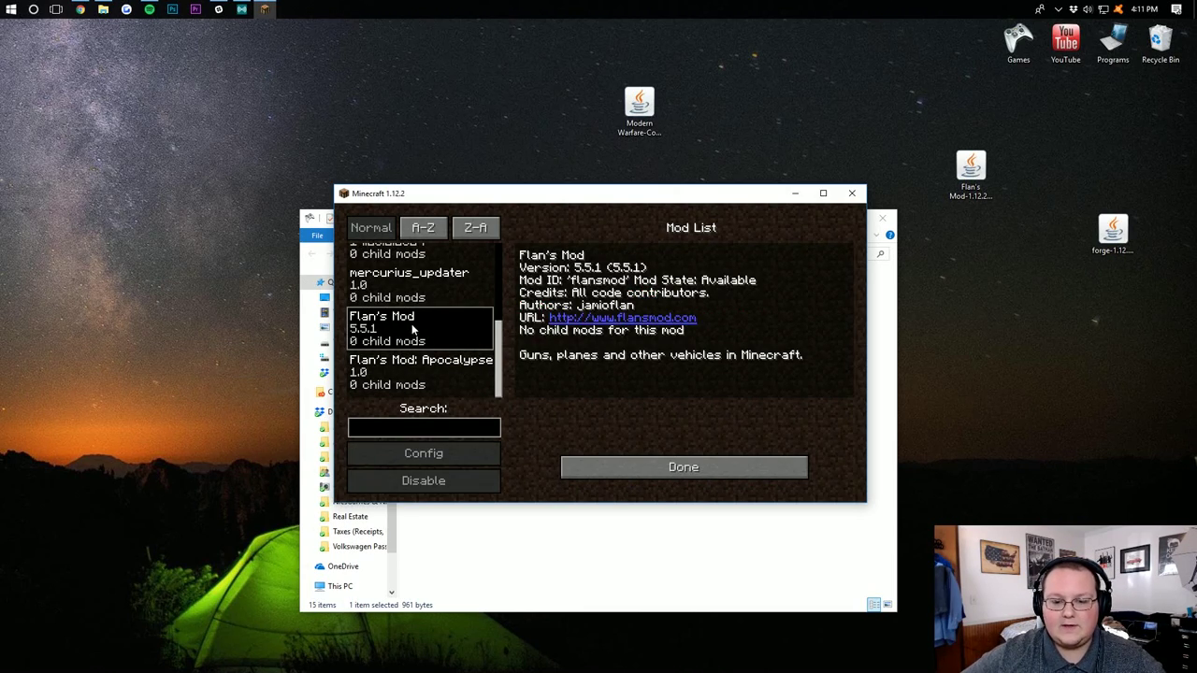
pyautogui.click(682, 467)
# - Load the creative New World and browse the Flan's Mod item tabs on page 2/2
pyautogui.click(598, 347)
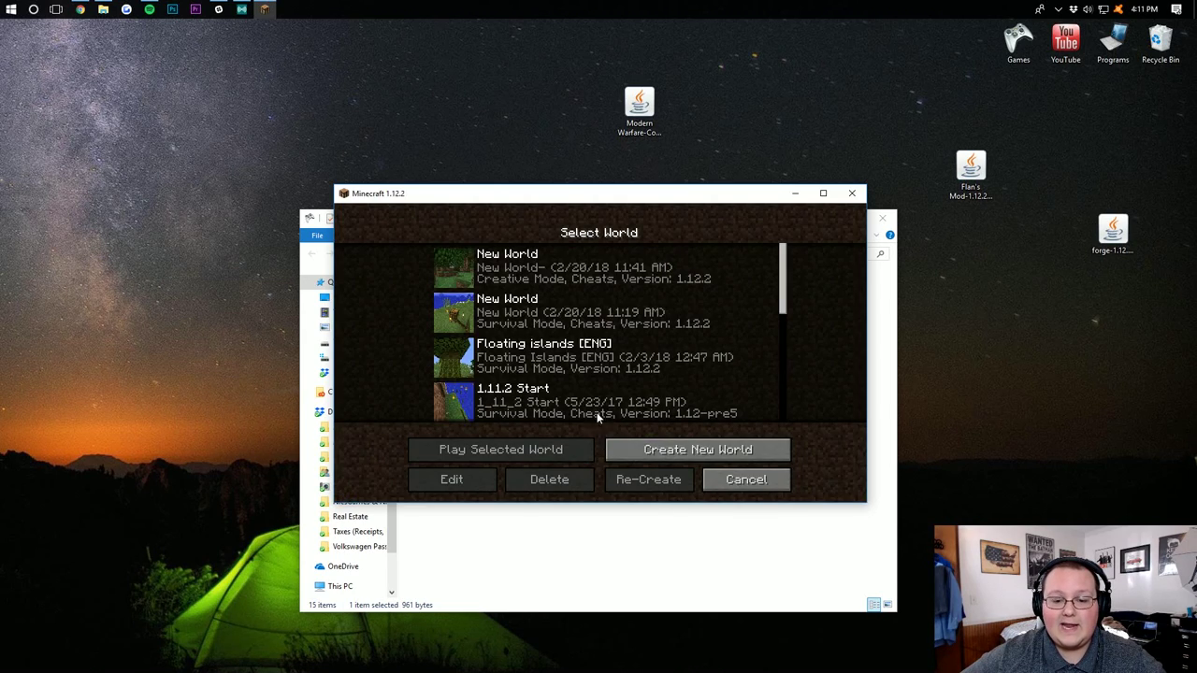
pyautogui.doubleClick(570, 270)
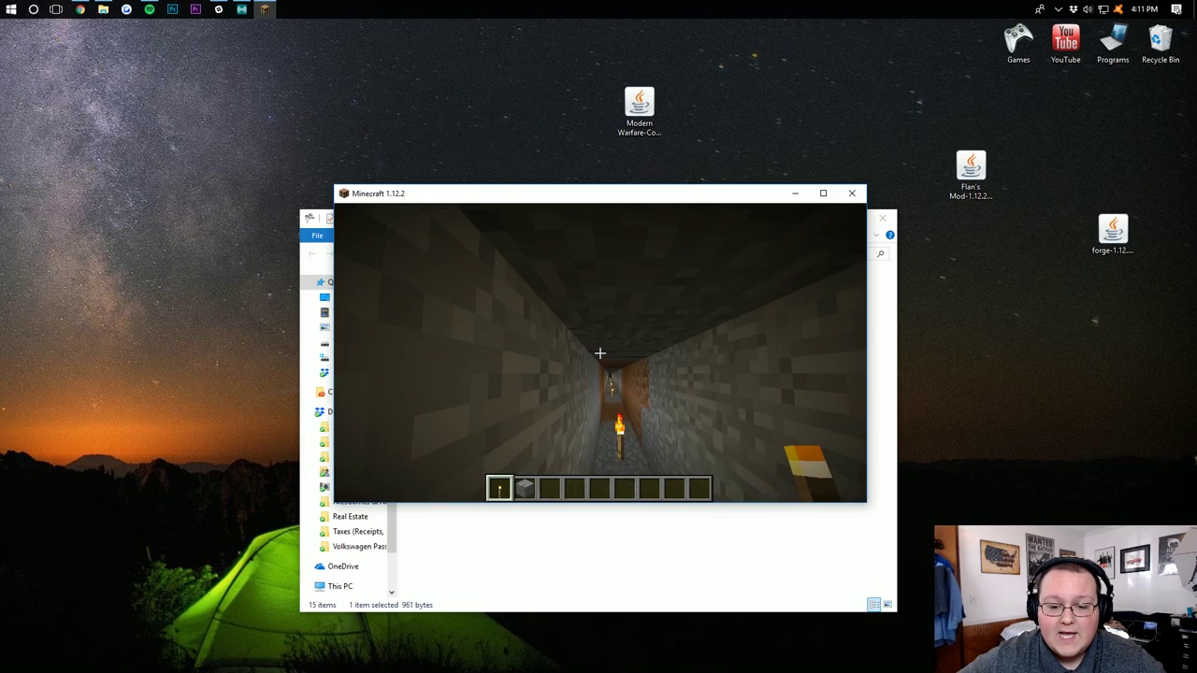
pyautogui.press('e')
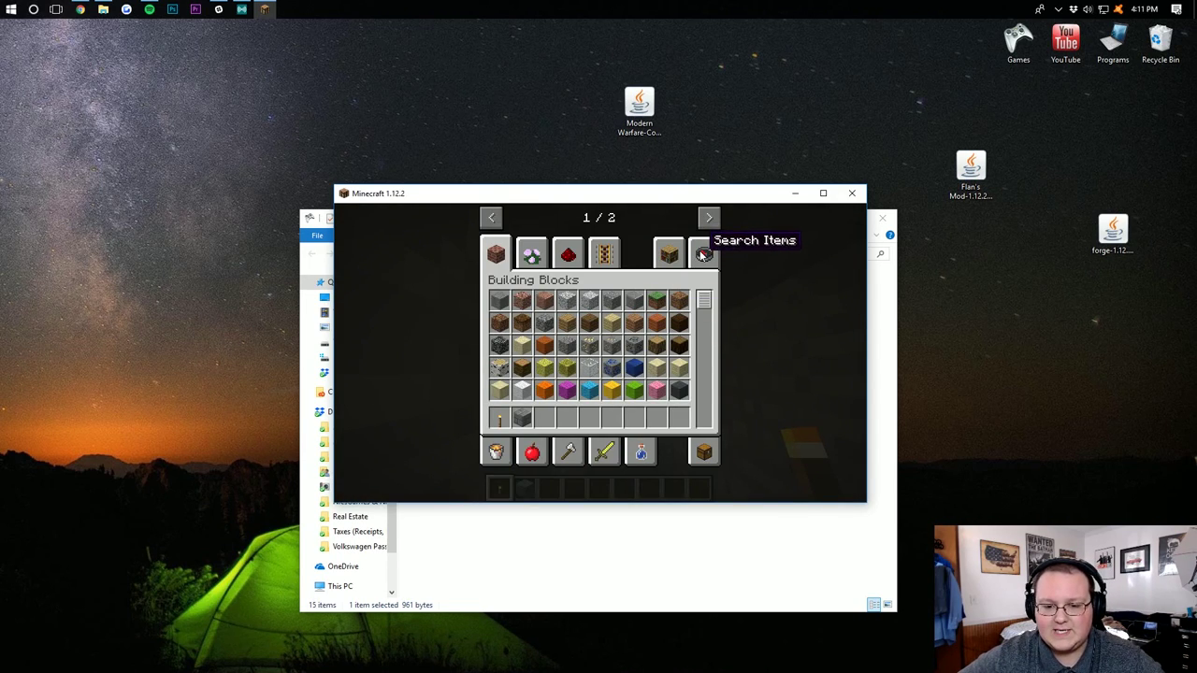
pyautogui.click(708, 216)
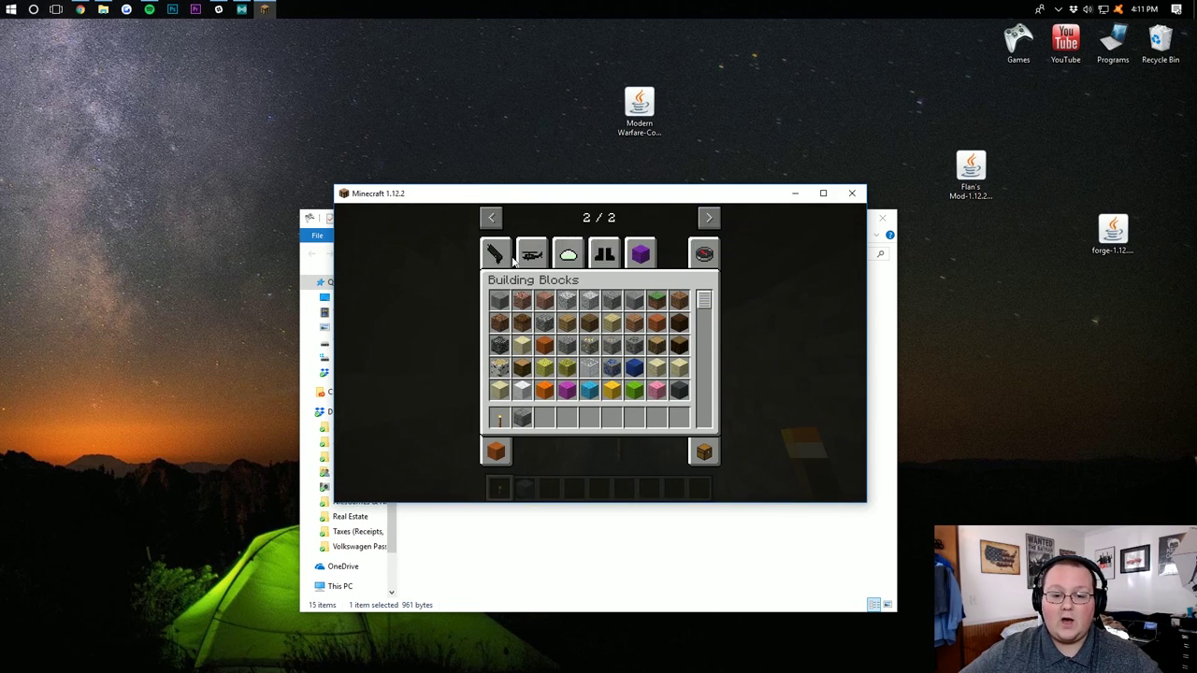
pyautogui.click(507, 259)
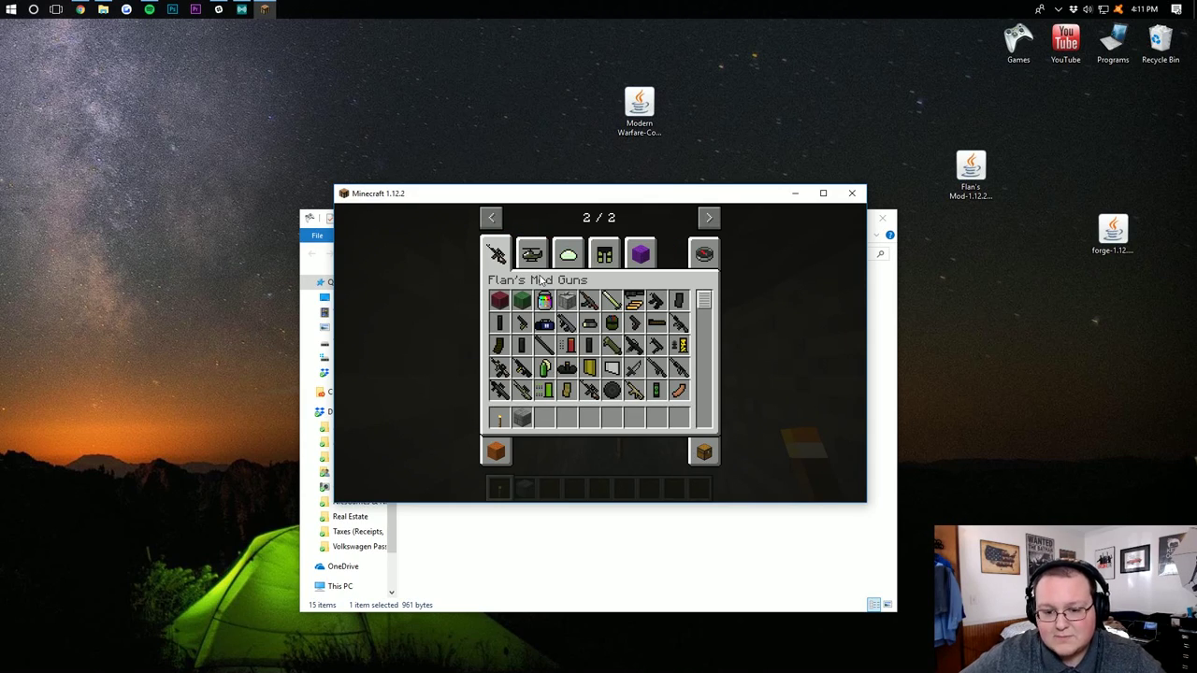
pyautogui.click(568, 255)
pyautogui.click(603, 251)
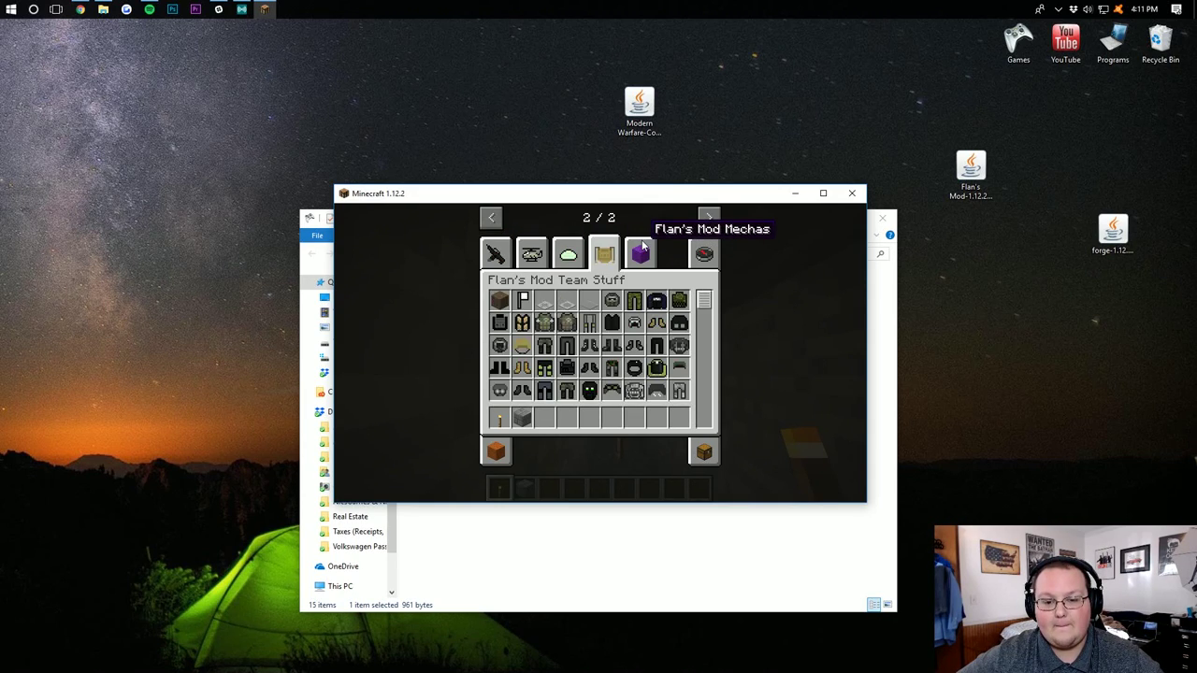
pyautogui.click(640, 252)
pyautogui.click(567, 252)
pyautogui.click(519, 256)
pyautogui.click(509, 256)
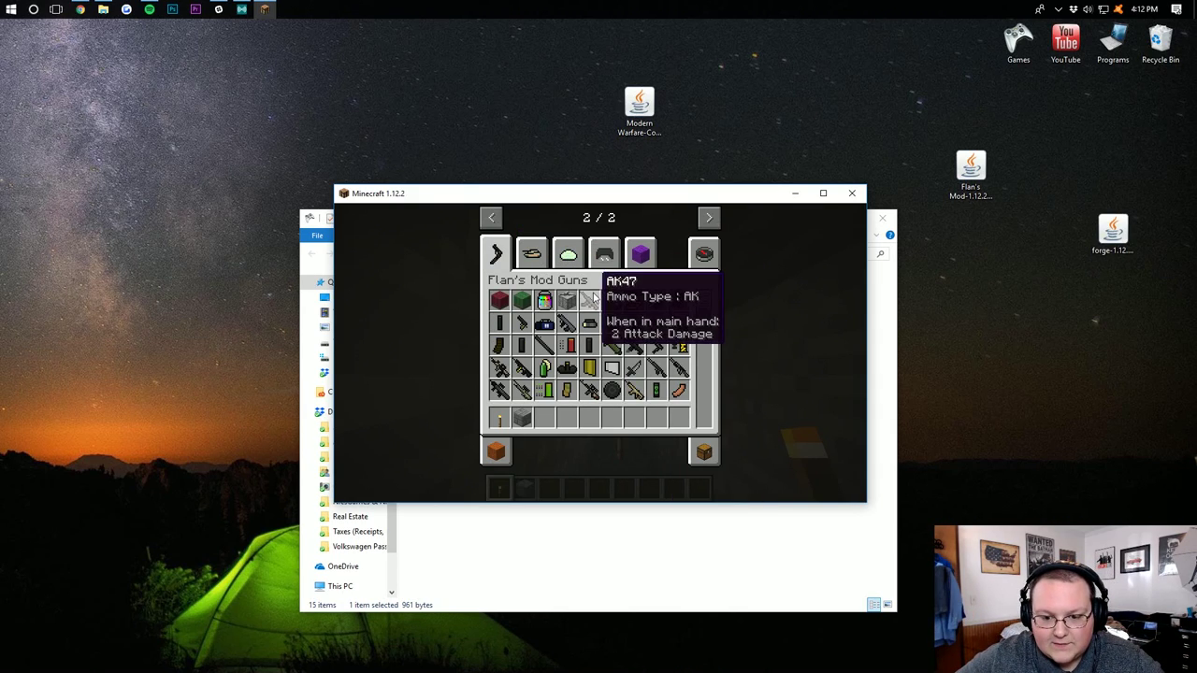
# - Place the AK47 in the third hotbar slot and hold the Rainbow Paint Can
pyautogui.click(588, 299)
pyautogui.click(544, 418)
pyautogui.press('e')
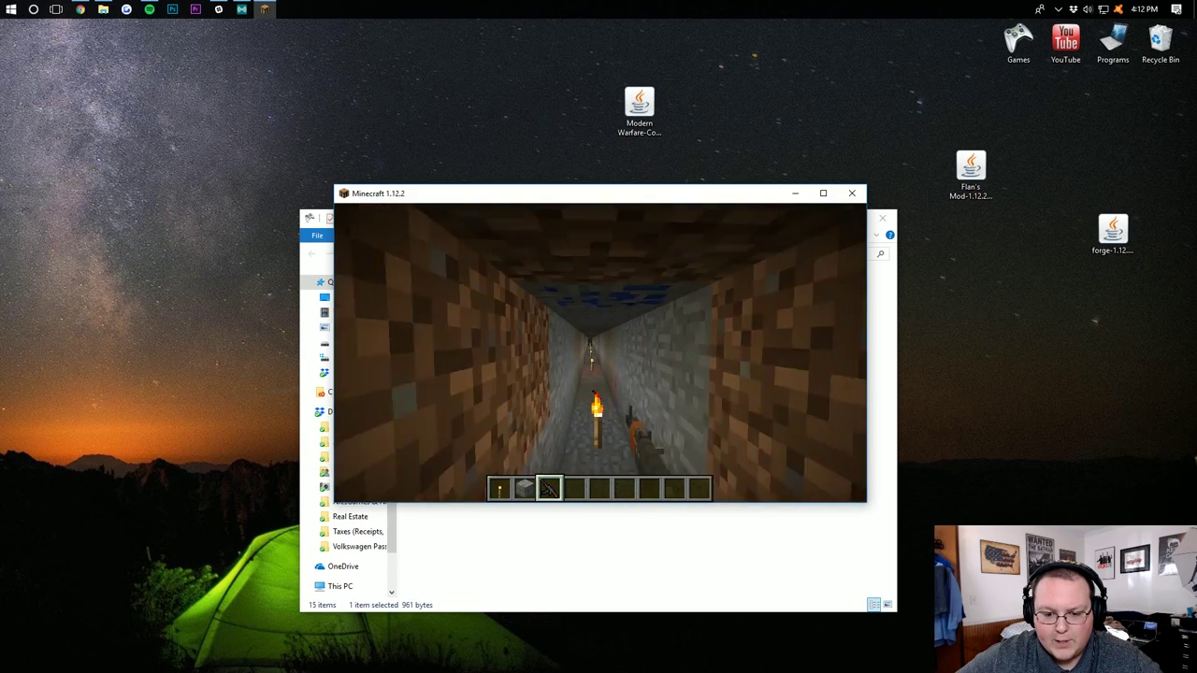
pyautogui.press('e')
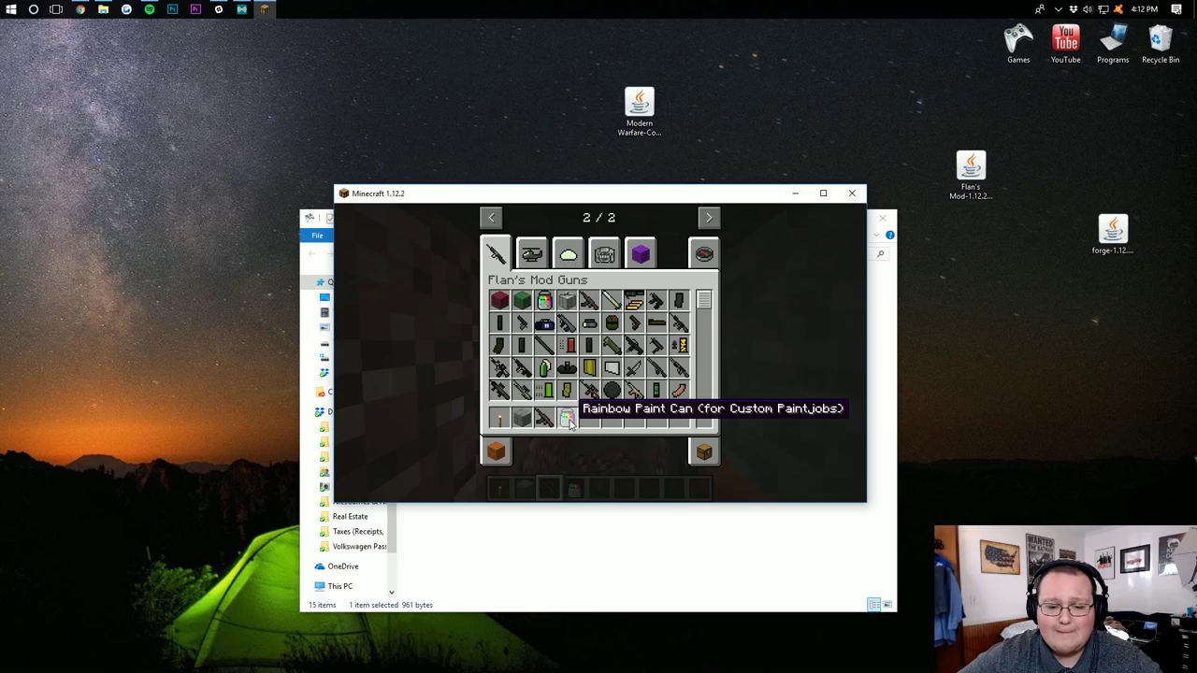
pyautogui.press('e')
pyautogui.press('4')
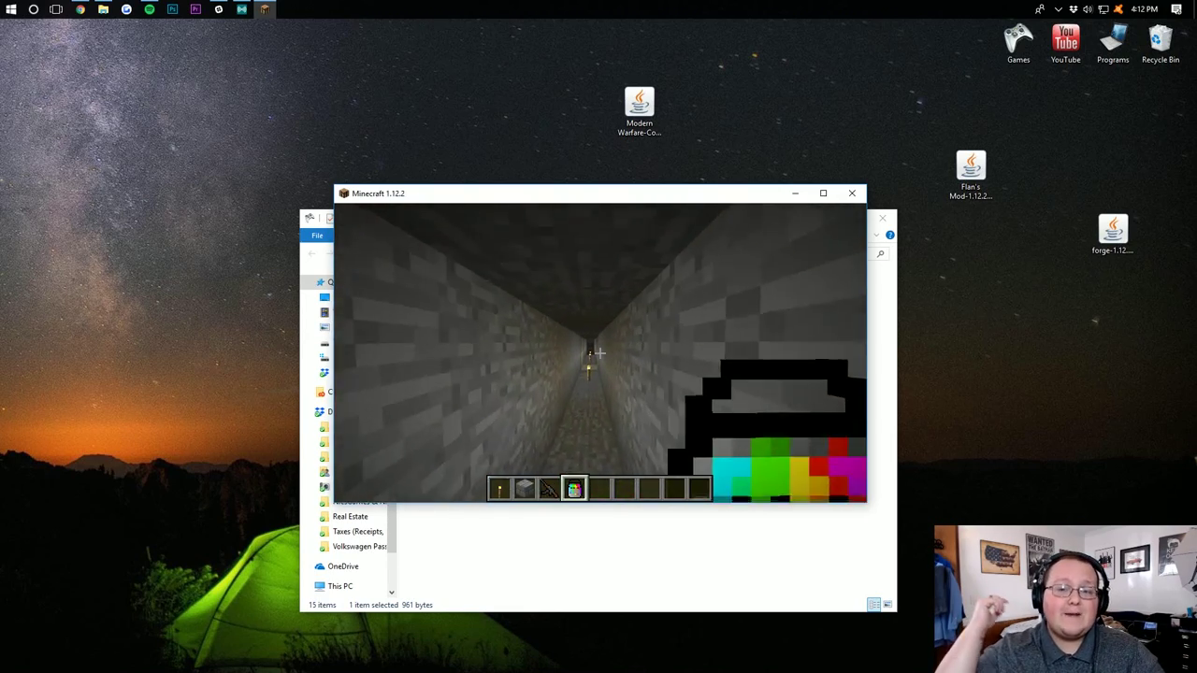
# - Walk forward along the torch-lit tunnel with the Rainbow Paint Can in hand
pyautogui.press('w')
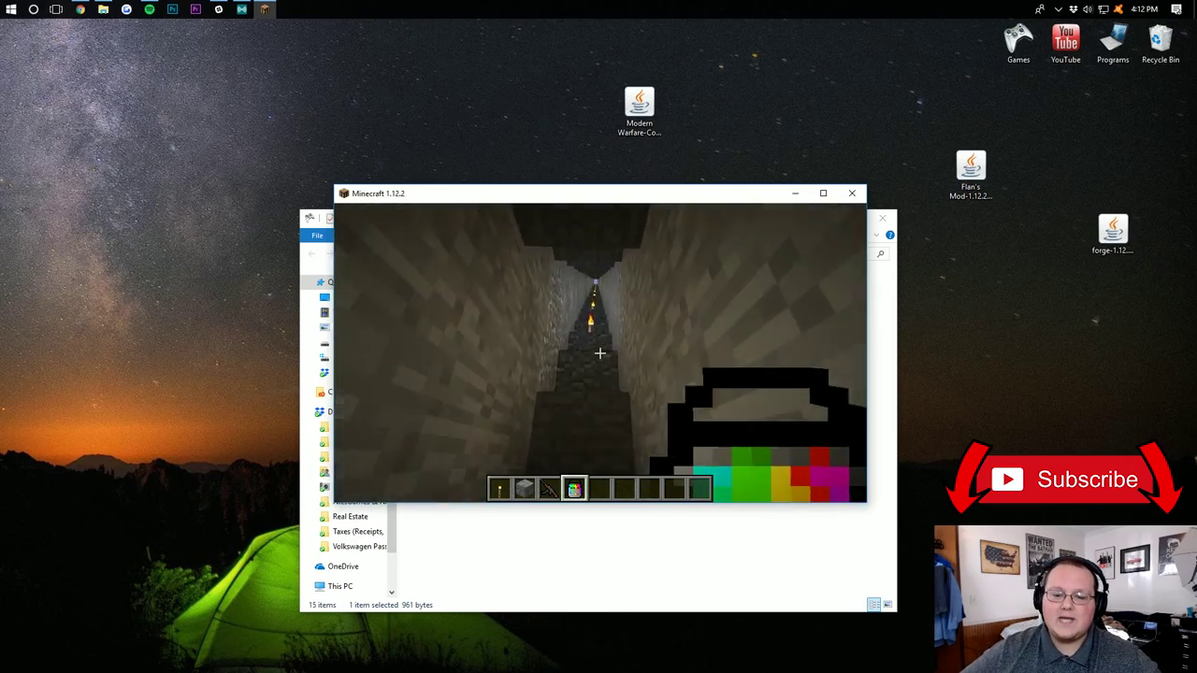
pyautogui.press('w')
pyautogui.press('w')
pyautogui.press('w')
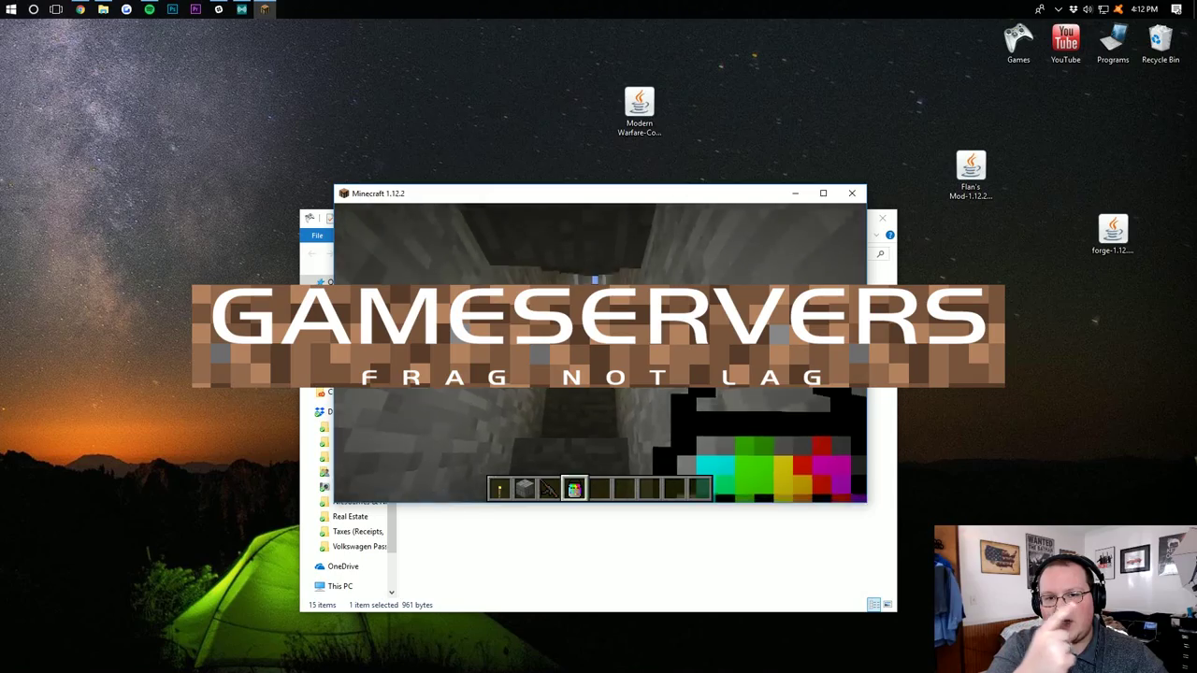
pyautogui.press('w')
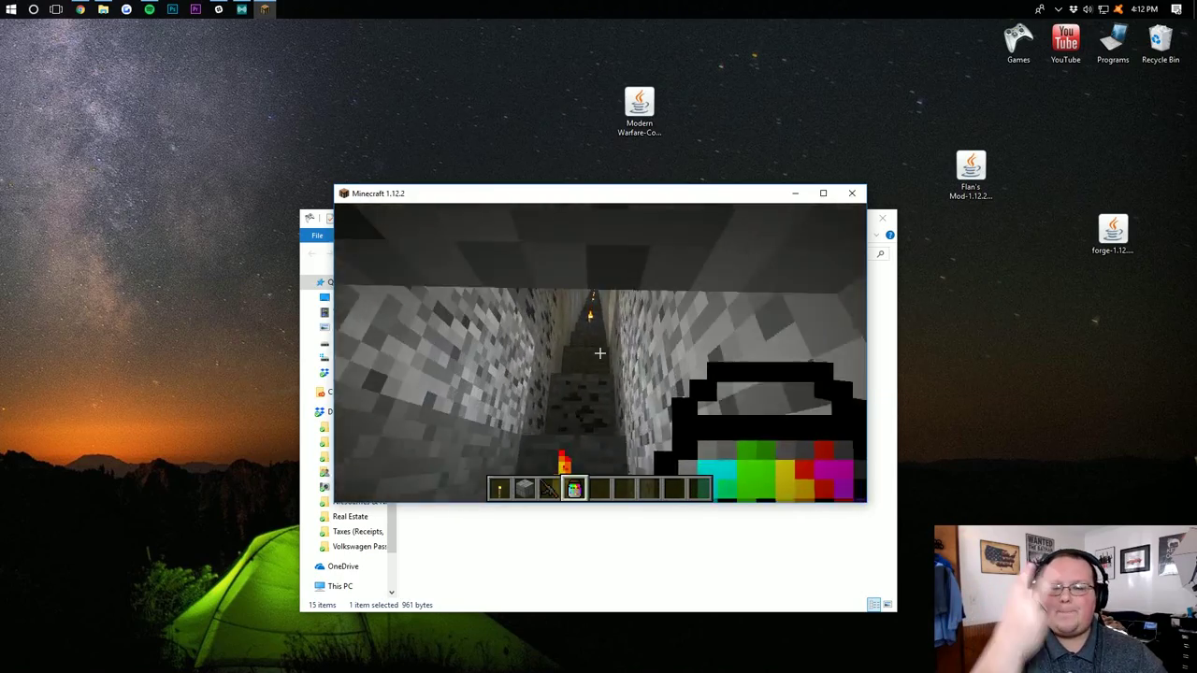